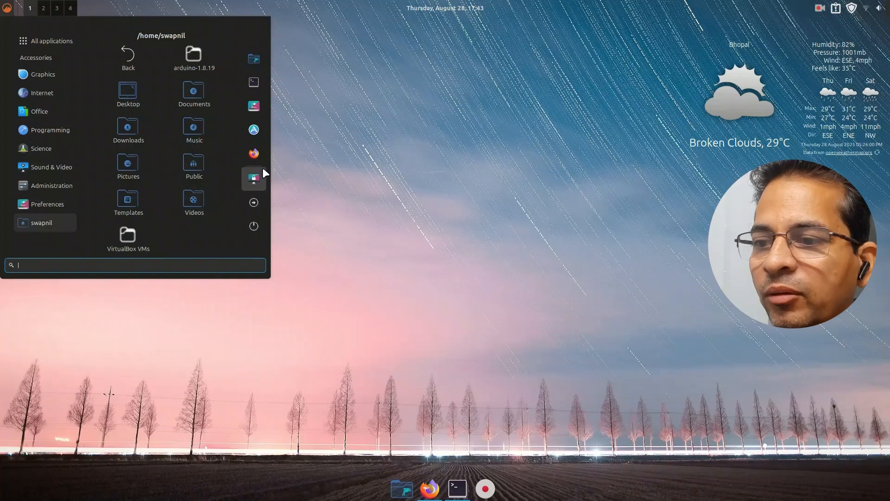
Step: View the Shut Down and Log Out dialogs, cancelling each one
left_click(254, 226)
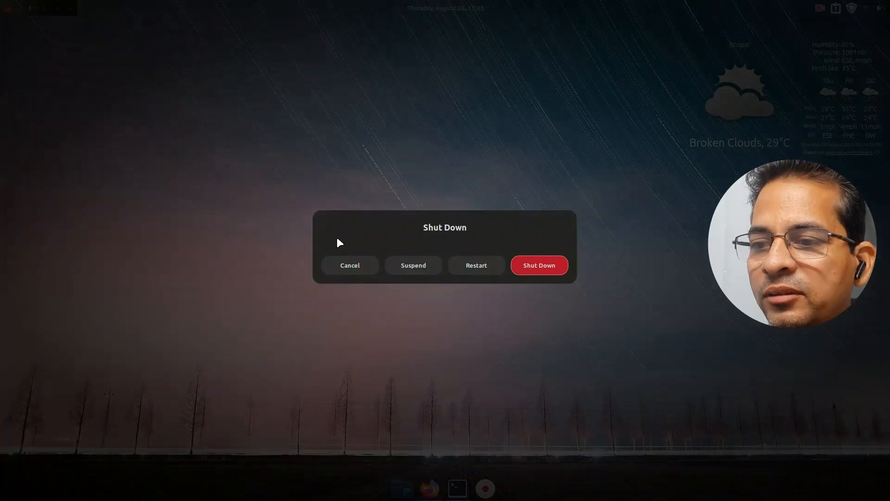
left_click(350, 265)
left_click(7, 8)
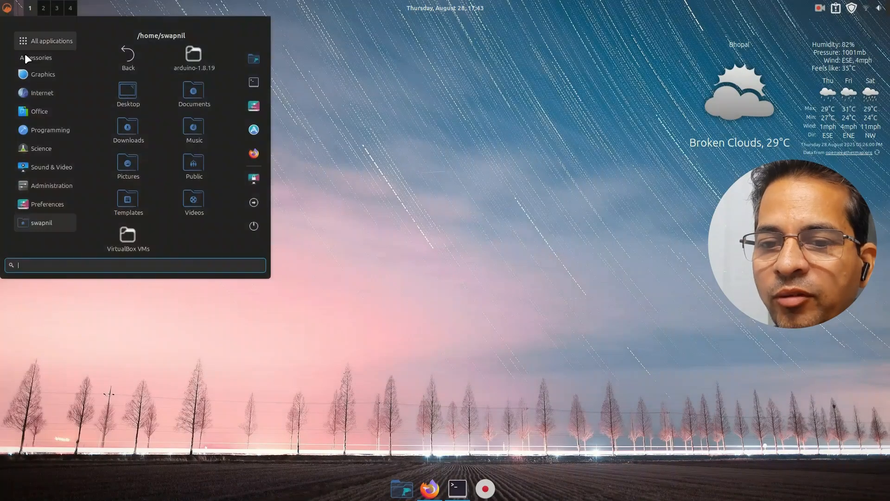
left_click(248, 202)
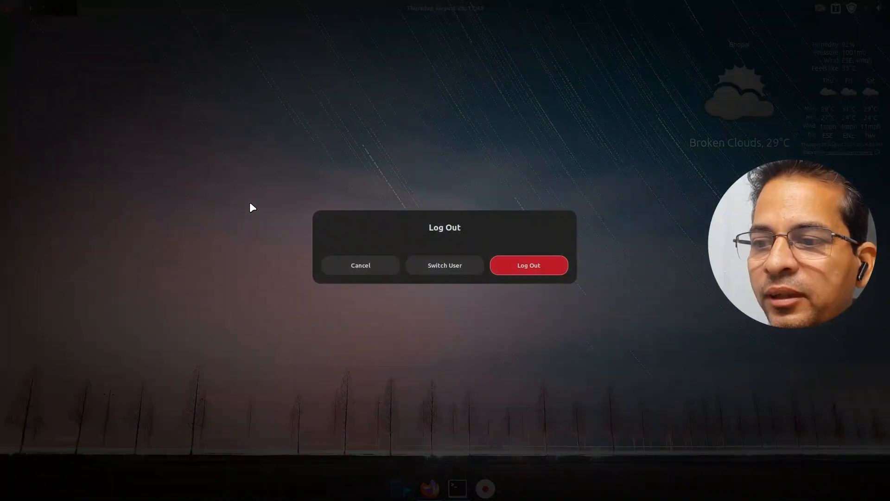
left_click(351, 265)
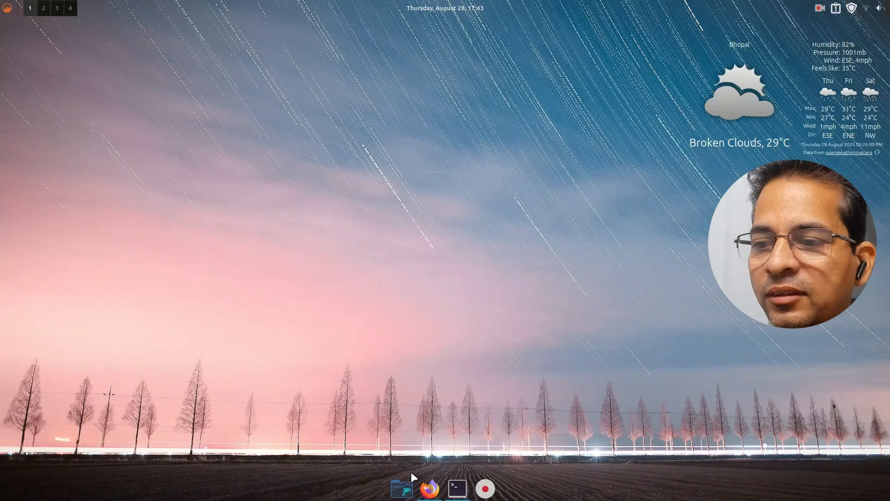
Step: Open and minimize the file manager, Firefox and Terminal windows one after another to preview the window animations
left_click(402, 489)
left_click(402, 489)
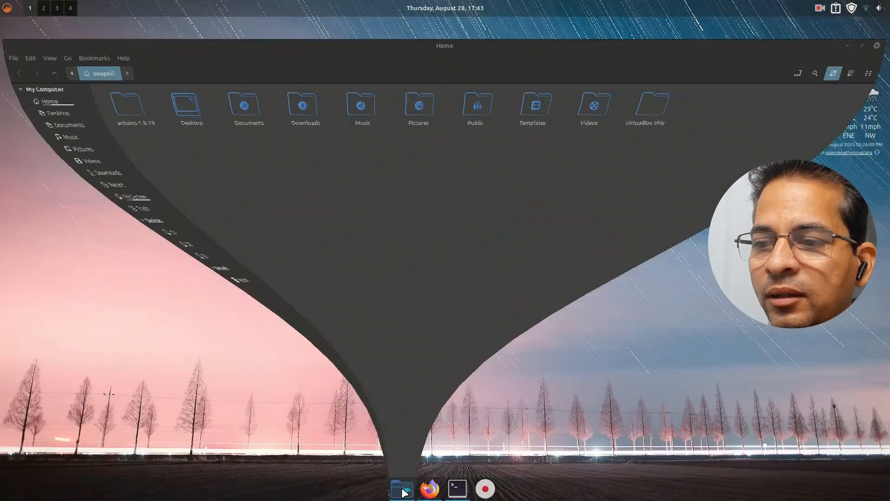
left_click(430, 491)
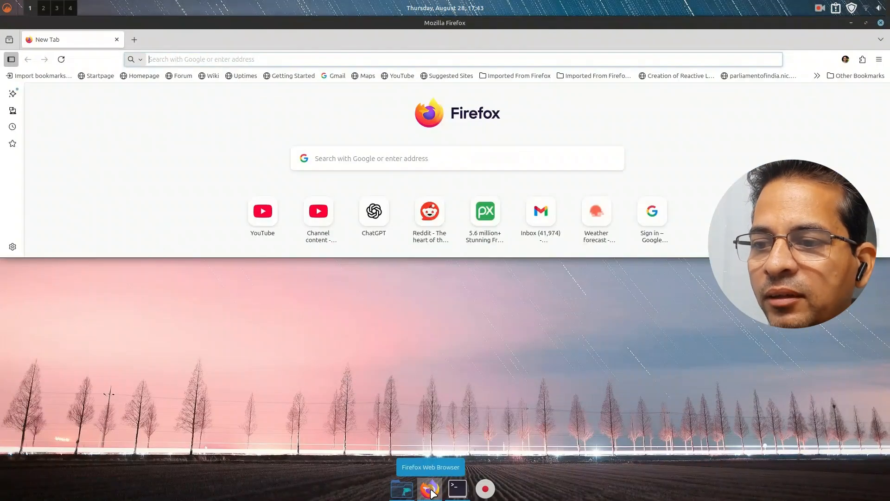
left_click(431, 491)
left_click(457, 489)
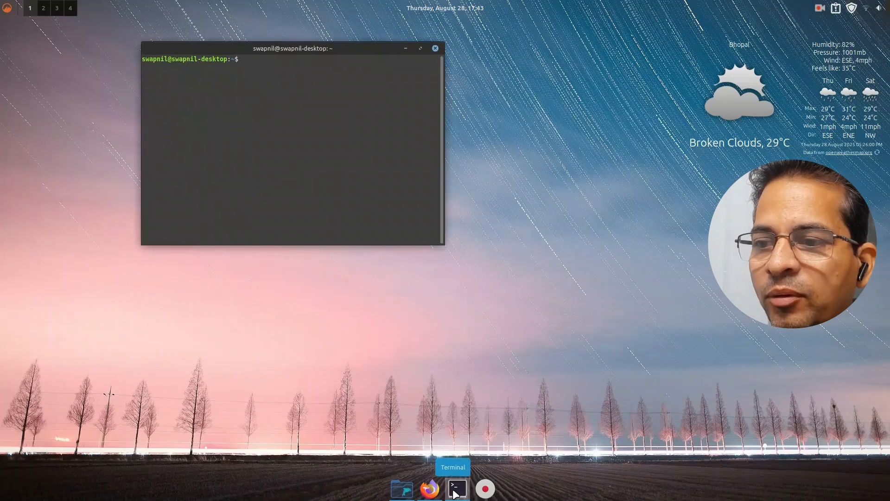
left_click(455, 492)
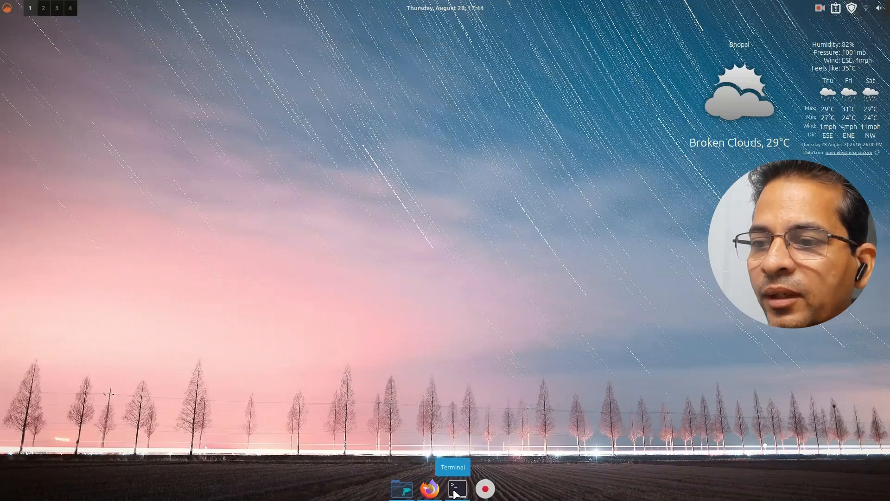
Step: Cycle through the open windows with the 3D window switcher and bring the Home folder window forward
key("alt+Tab")
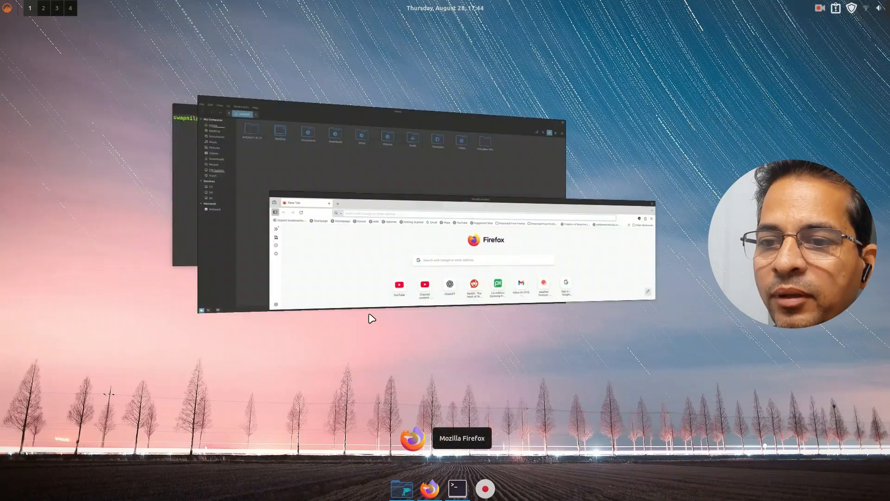
key("alt+Tab")
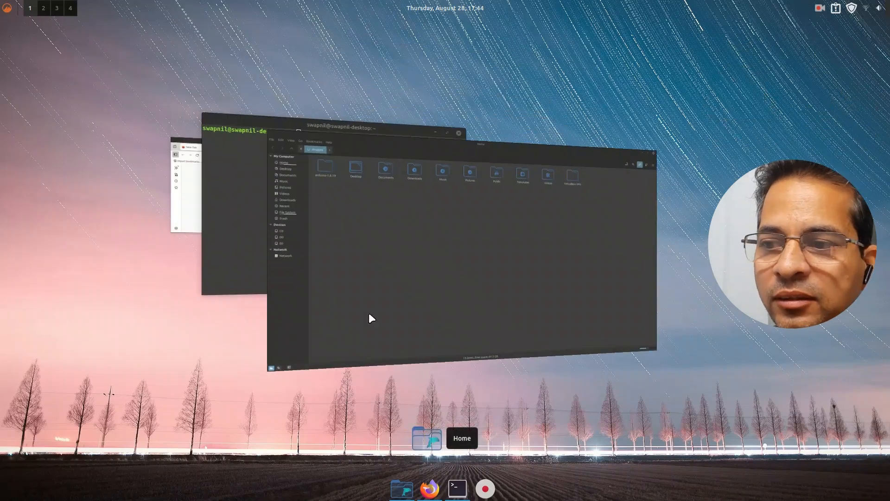
key("alt+Tab")
key("alt+Tab")
key("alt+Tab")
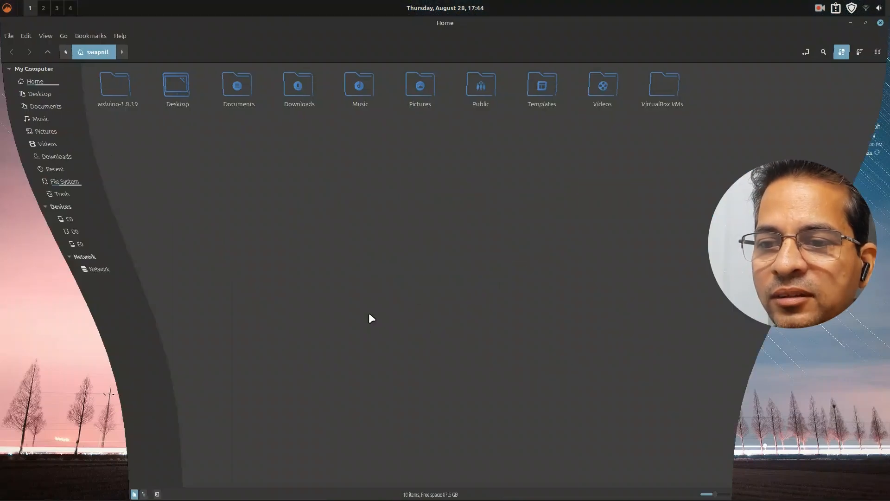
Step: Try the hot corners for showing the desktop and all windows, switch to Firefox from the overview and minimize it
mouse_move(889, 500)
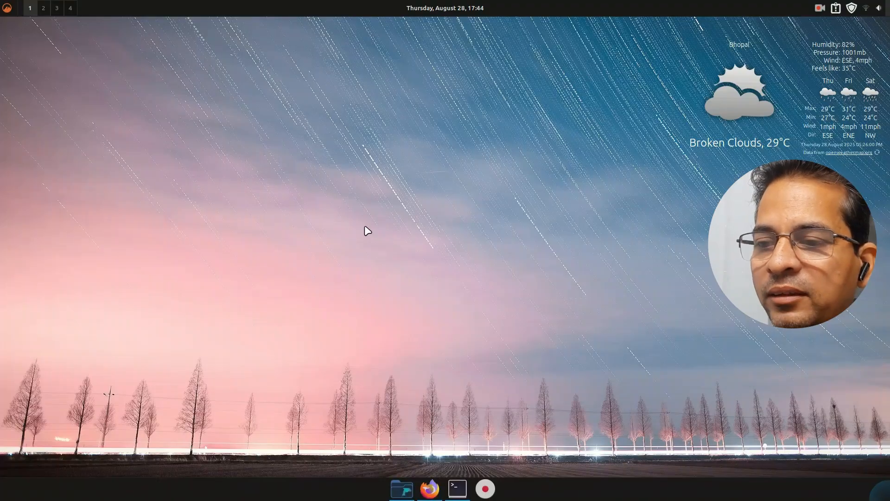
mouse_move(0, 500)
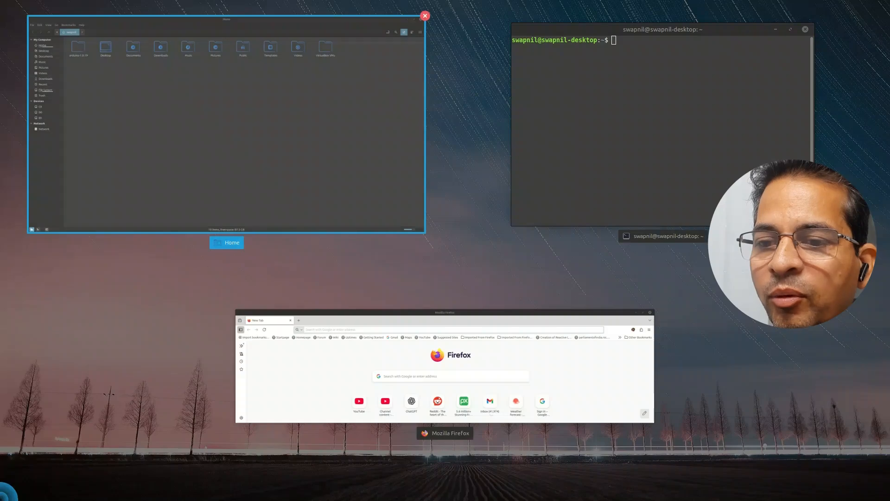
left_click(322, 373)
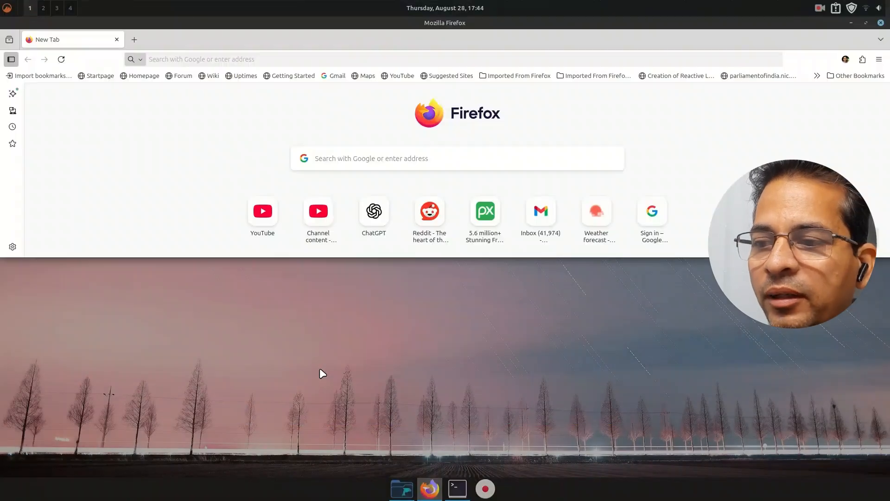
left_click(851, 23)
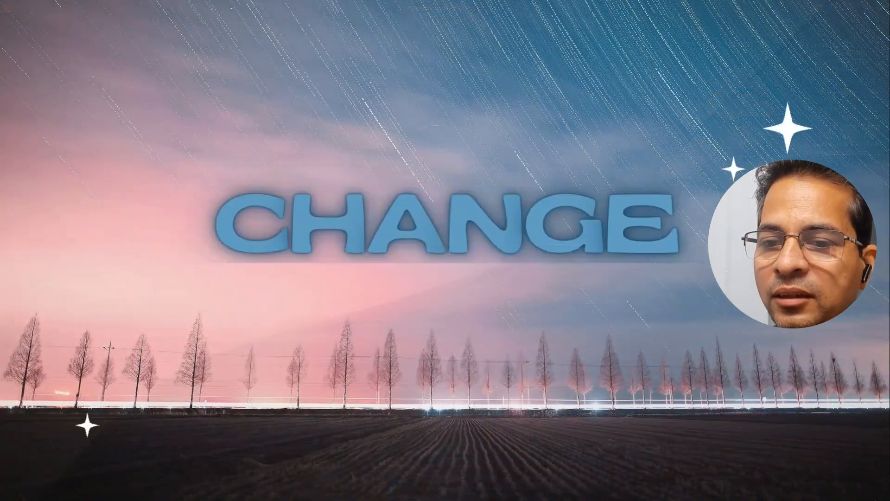
Step: Change the desktop background to the trees-4051288 image from the Pictures folder
right_click(297, 115)
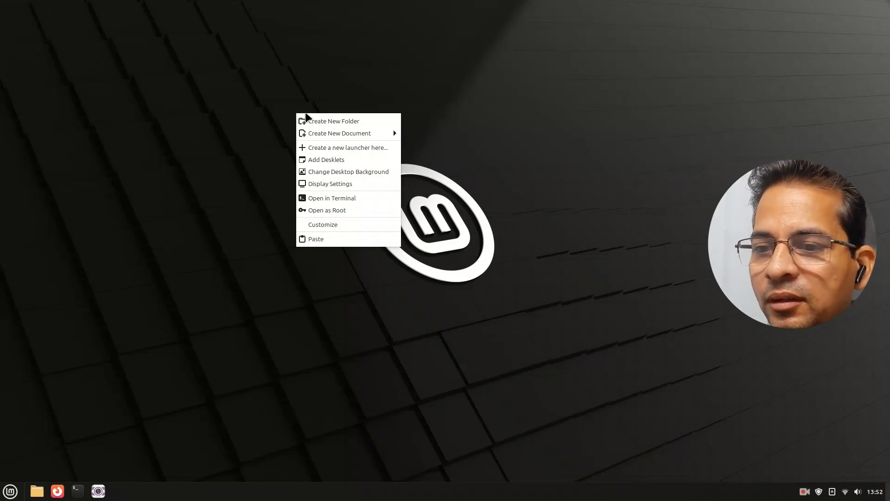
left_click(340, 172)
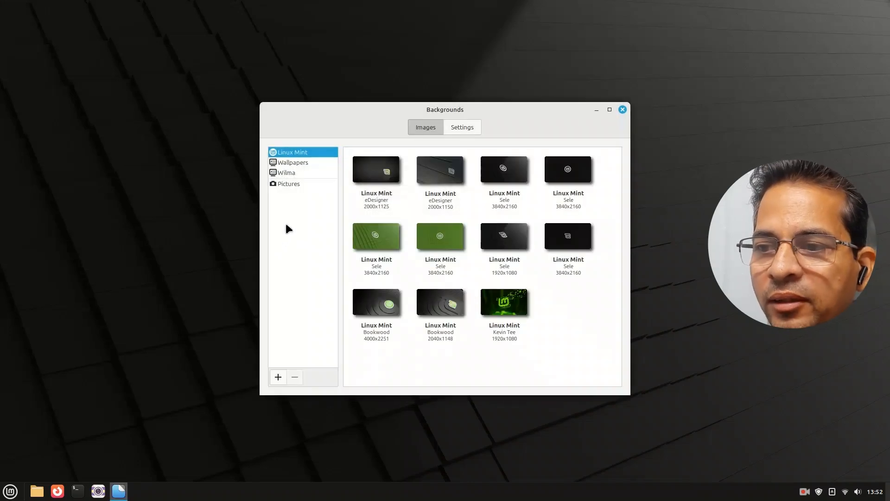
left_click(286, 184)
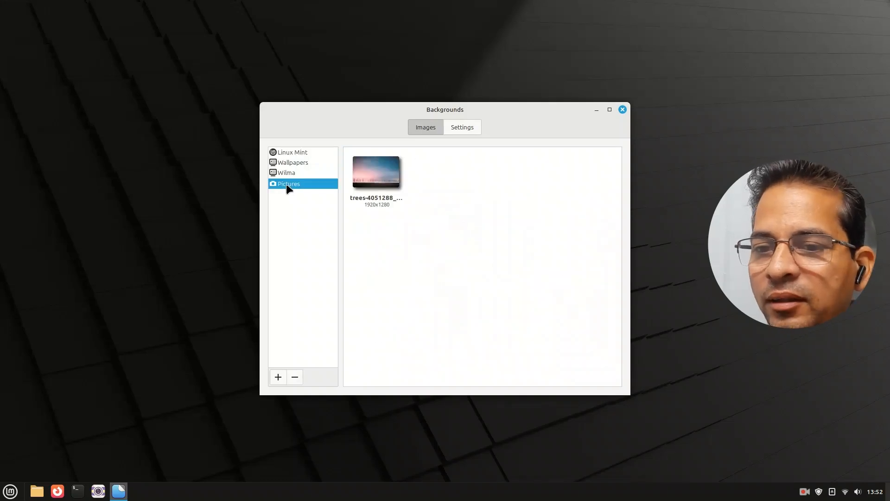
left_click(382, 172)
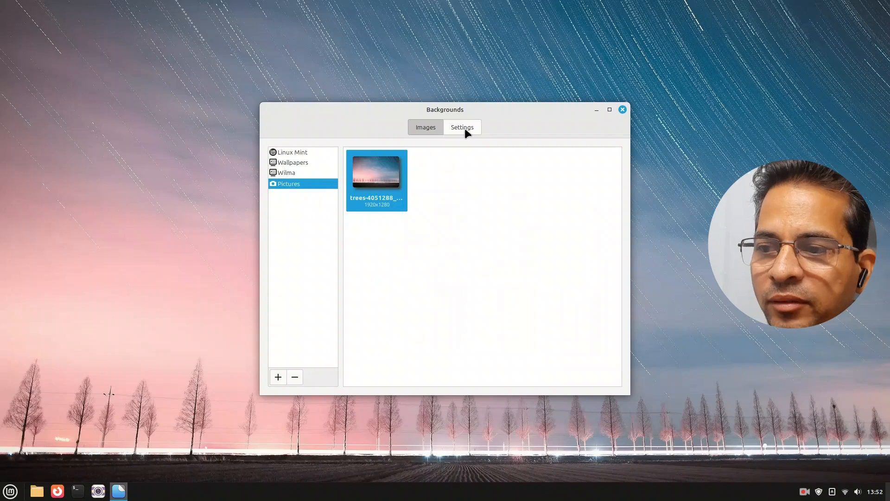
Step: Turn on the background slideshow and choose Zoom as the picture aspect in the background settings
left_click(464, 128)
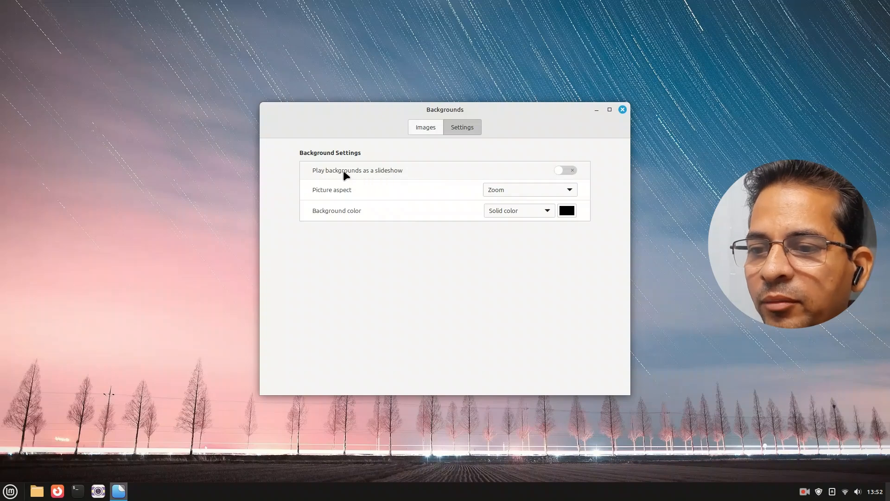
left_click(310, 171)
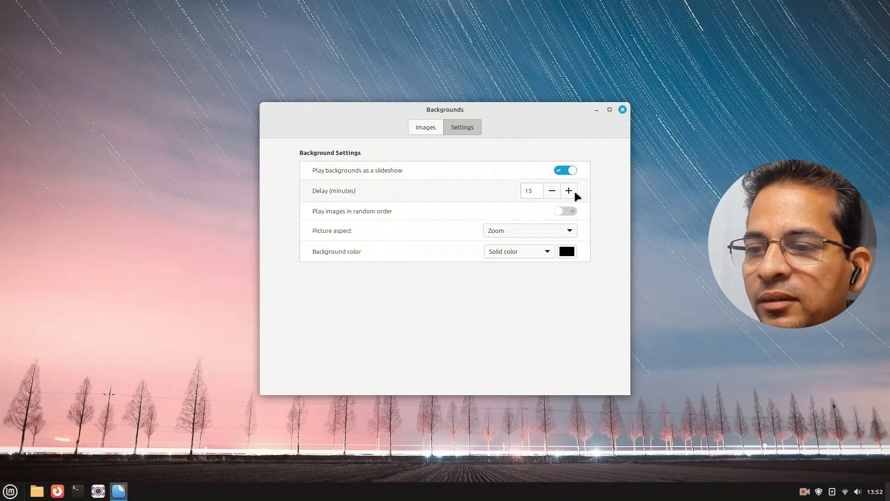
left_click_drag(533, 191, 509, 189)
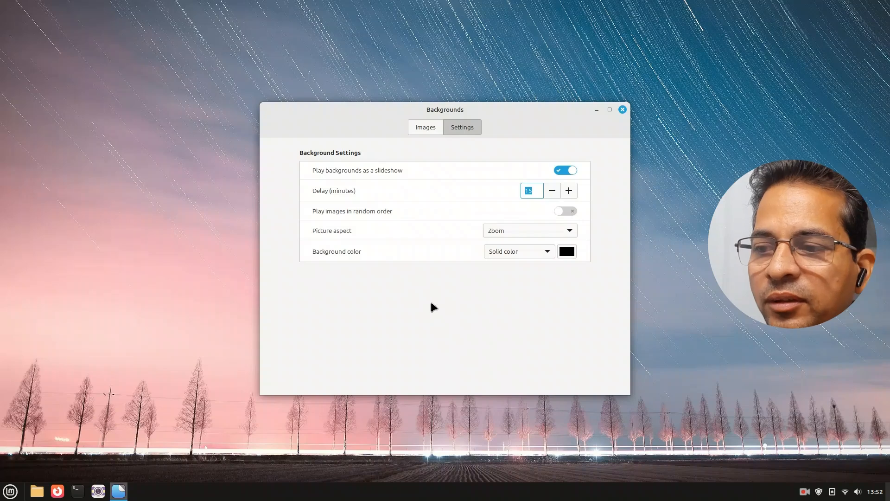
left_click(560, 210)
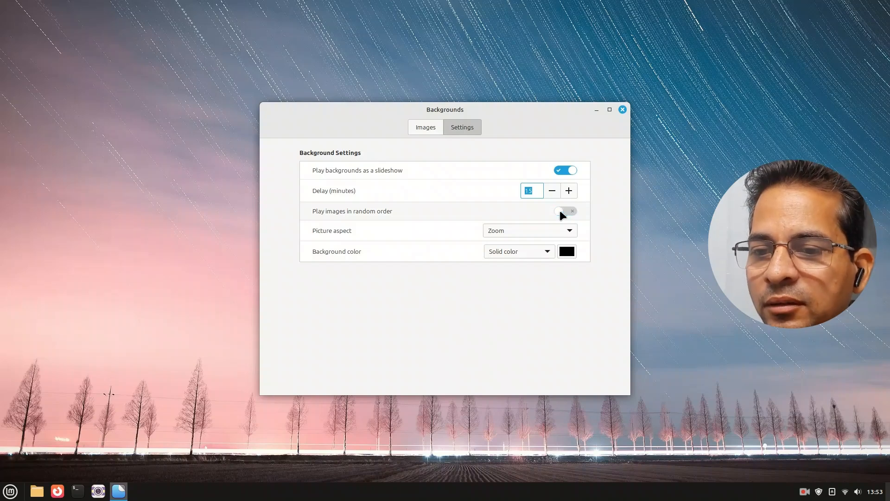
left_click(521, 235)
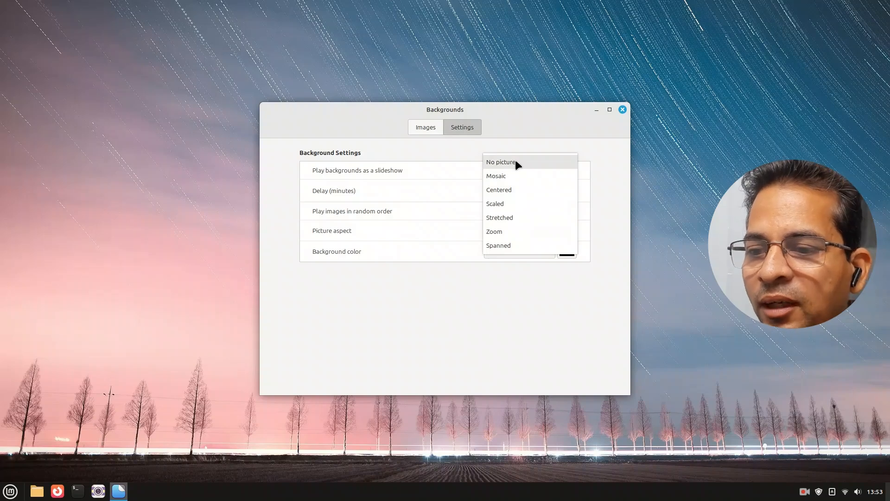
left_click(514, 230)
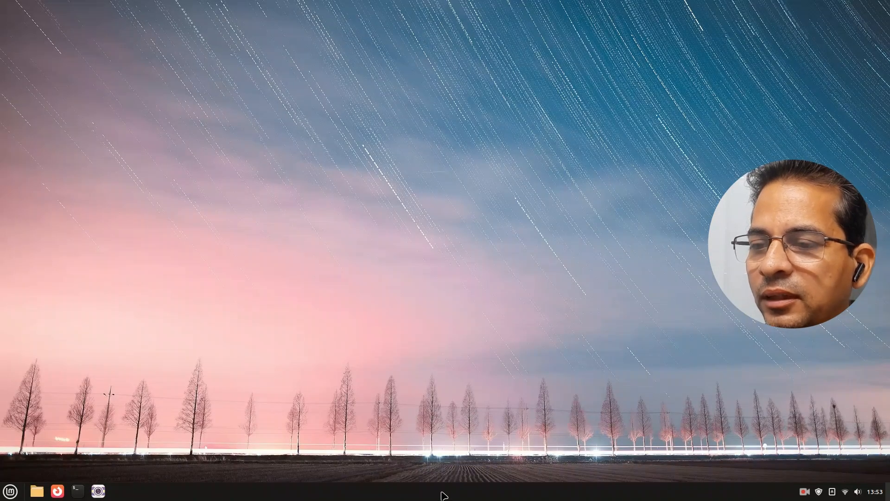
Step: Move the panel to the top edge of the desktop
right_click(441, 492)
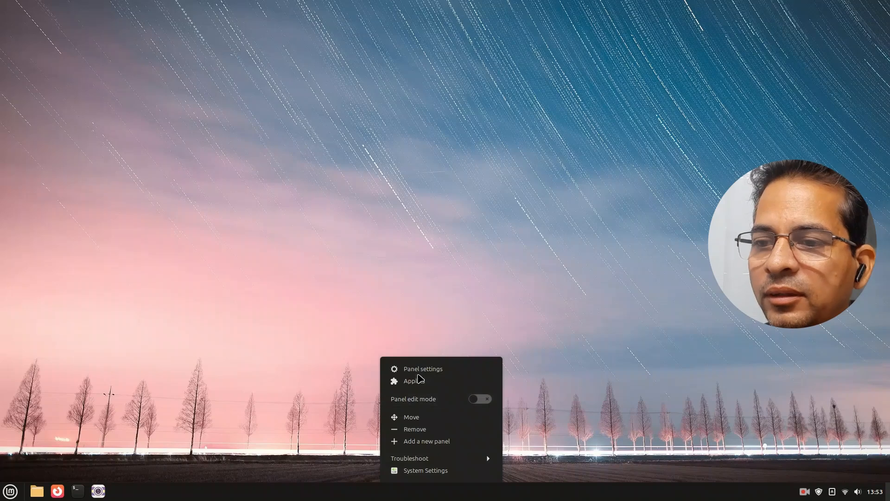
left_click(424, 418)
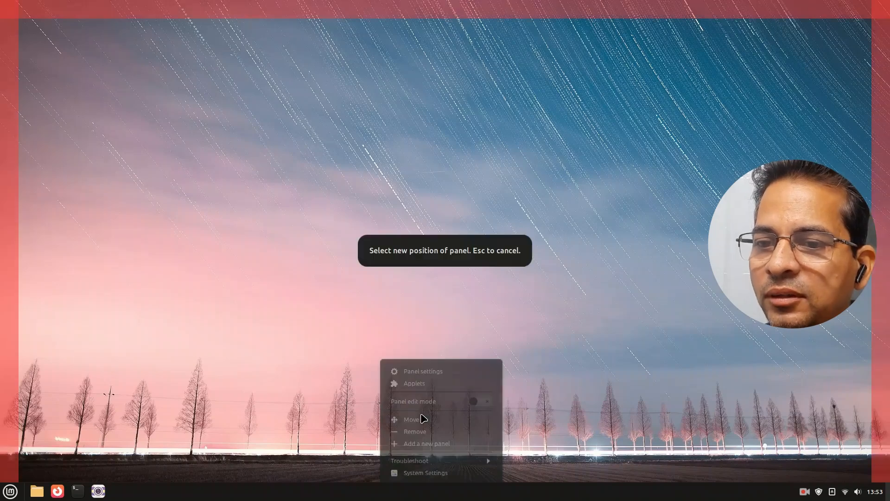
left_click(399, 9)
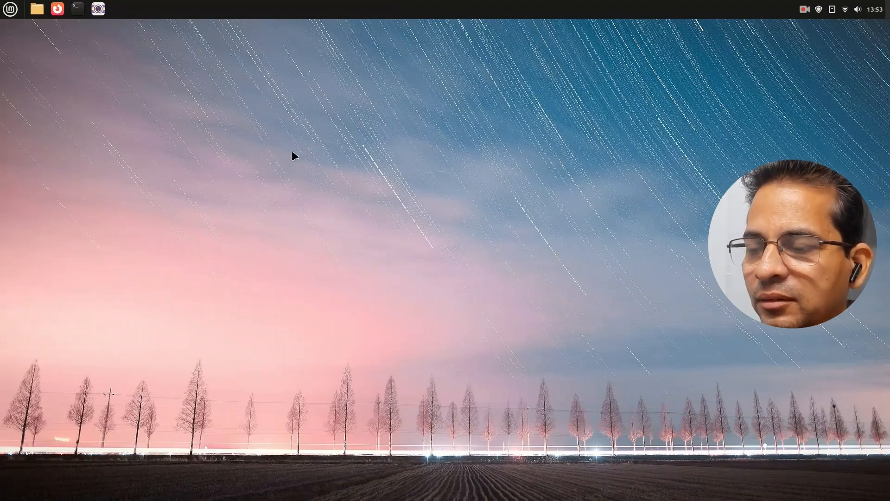
Step: Download the Transparent panels extension from the Extensions section of System Settings
left_click(11, 14)
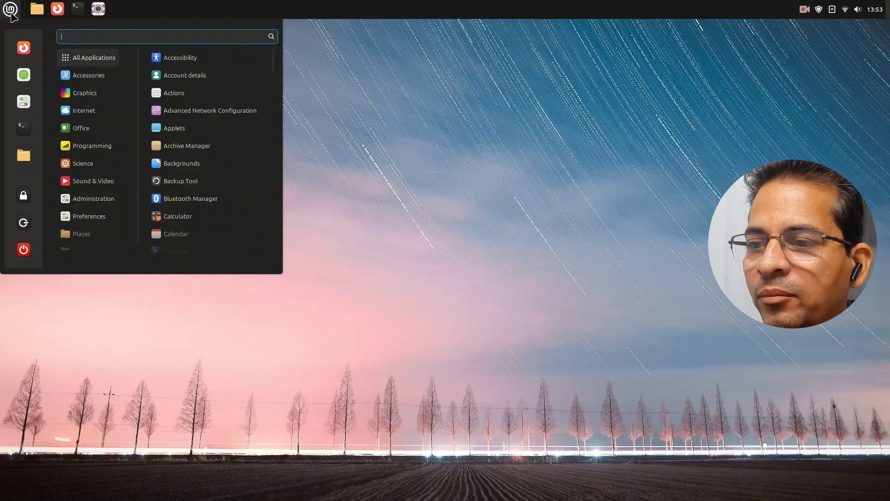
left_click(24, 99)
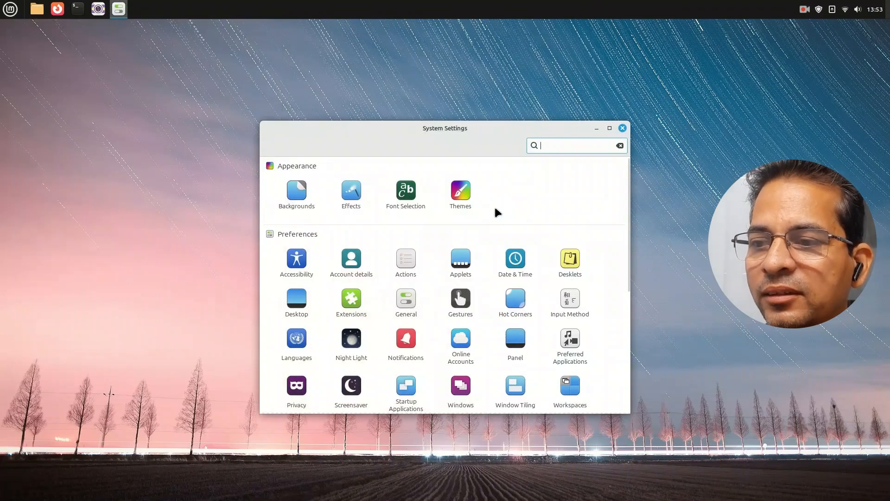
left_click(353, 301)
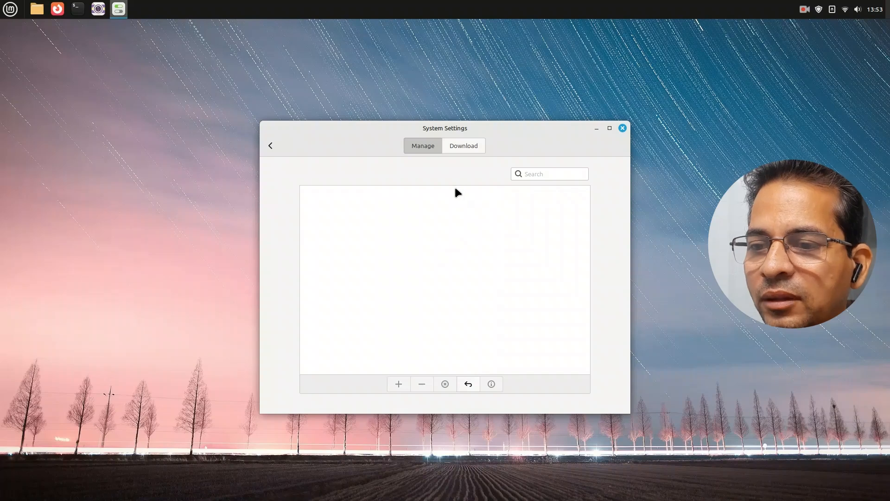
left_click(464, 145)
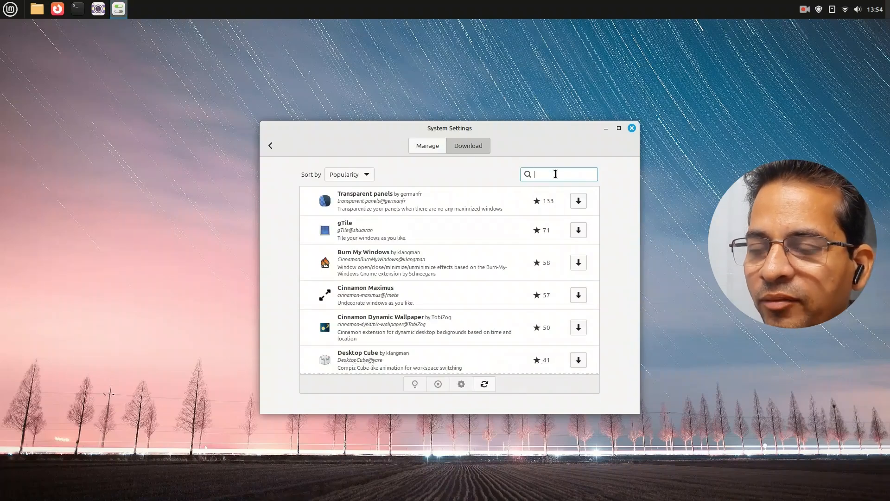
left_click(577, 202)
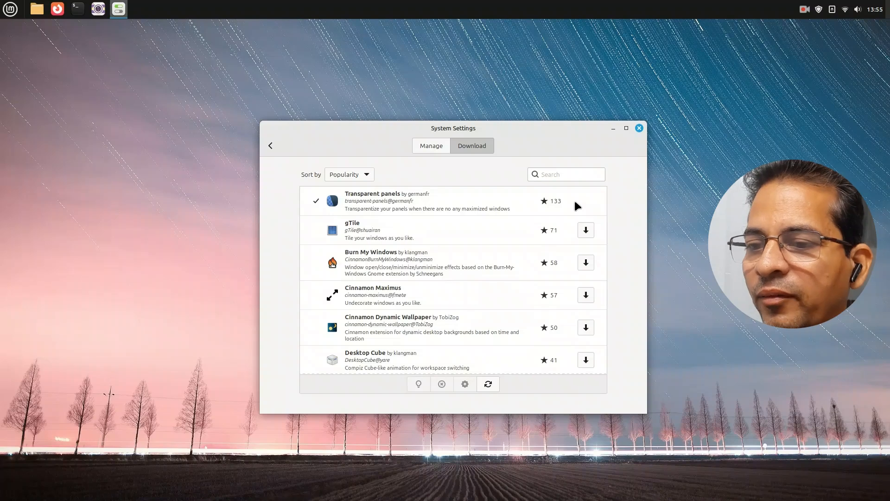
Step: Enable the installed Transparent panels extension
left_click(424, 144)
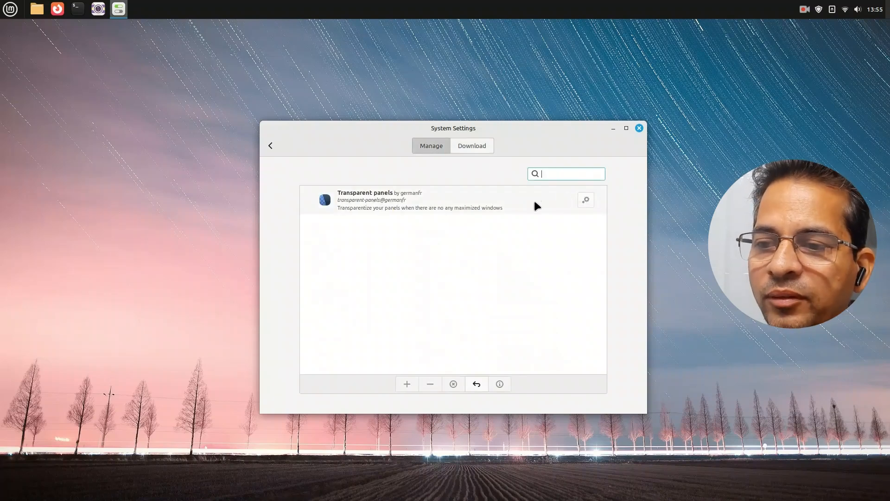
left_click(455, 200)
left_click(407, 384)
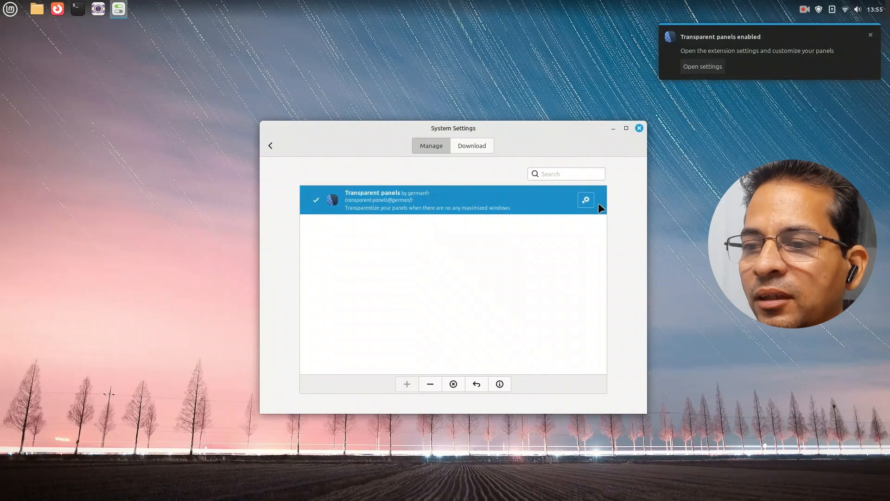
Step: Set the Transparent panels extension's type of transparency to Fully transparent and close the settings windows
left_click(585, 201)
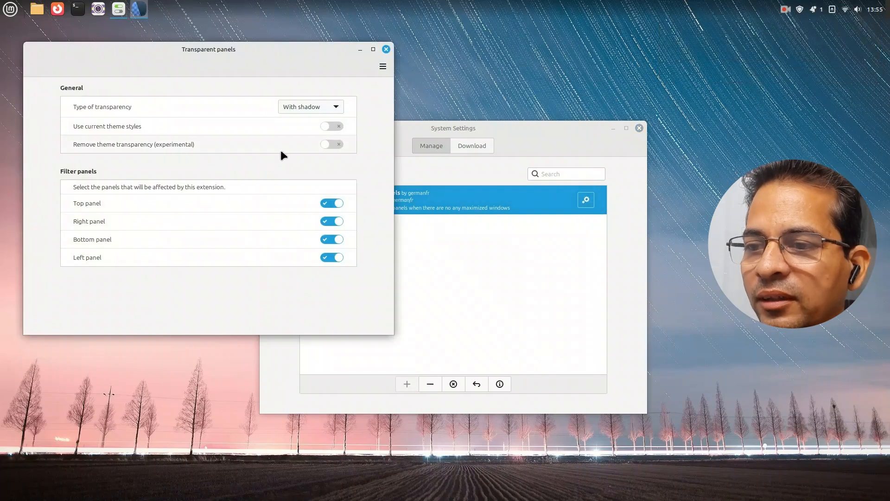
left_click(300, 108)
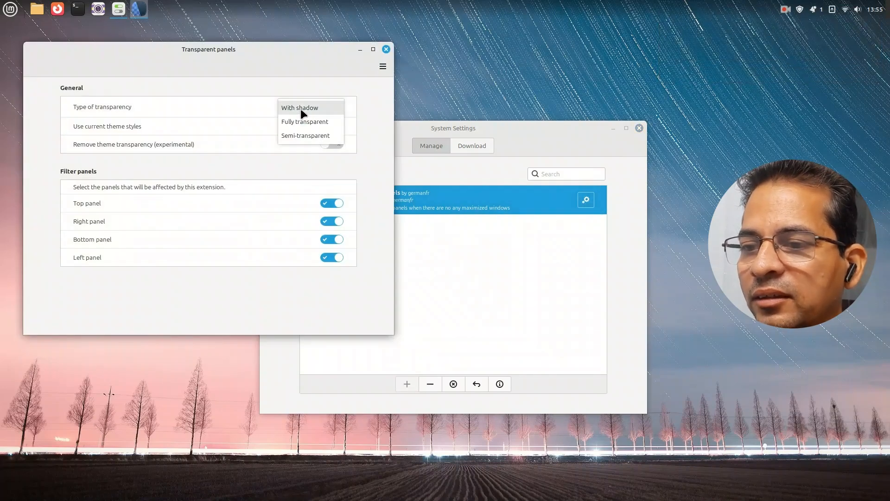
left_click(302, 121)
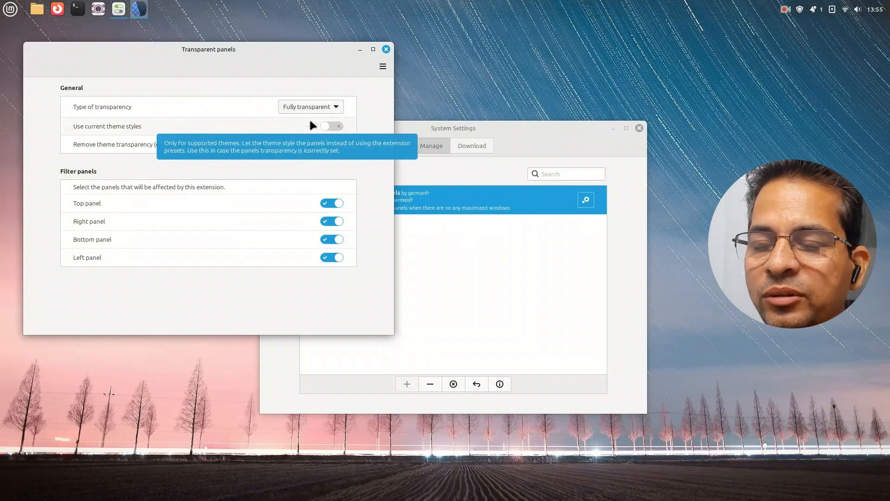
left_click(386, 49)
left_click(638, 129)
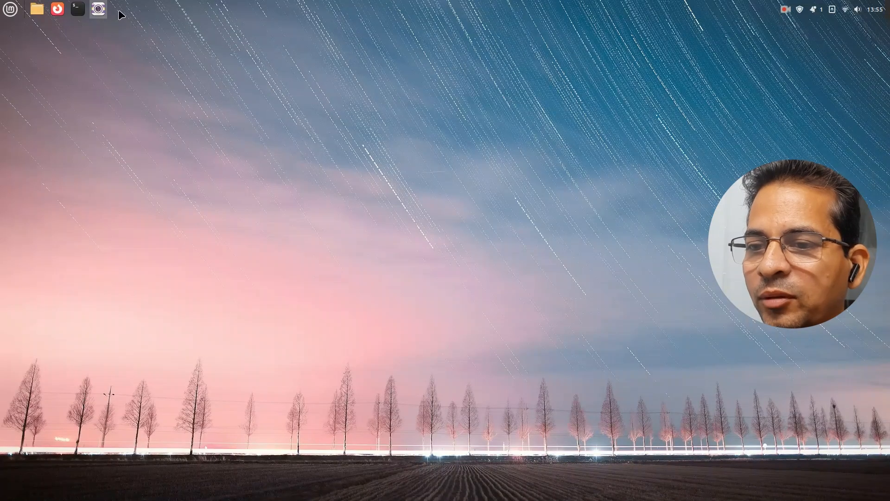
Step: Turn on panel edit mode and remove the Grouped window list applet from the top panel
right_click(37, 9)
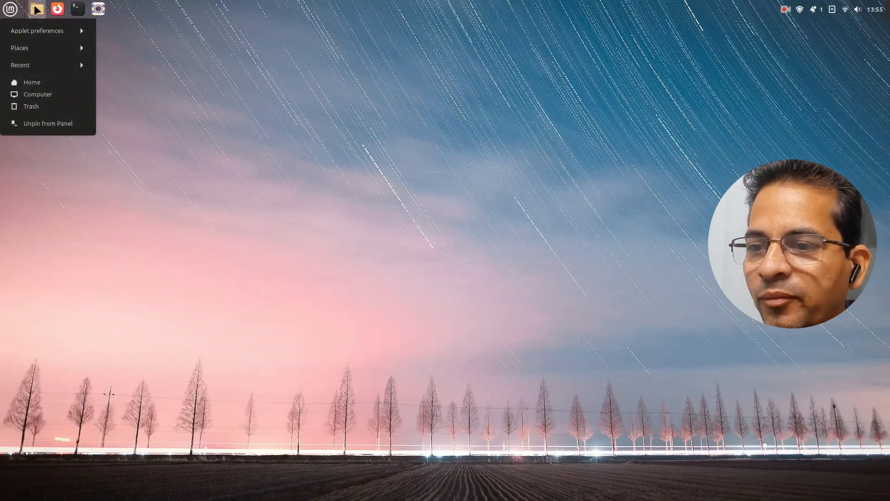
right_click(117, 11)
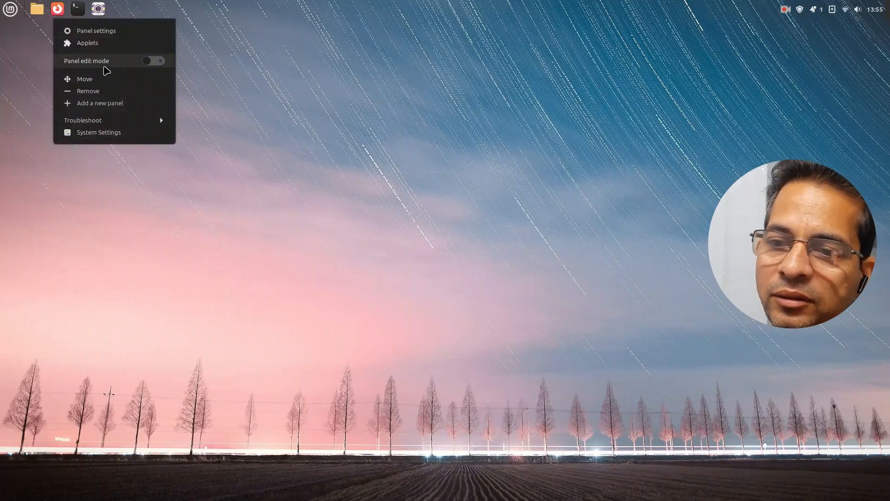
left_click(131, 10)
right_click(184, 10)
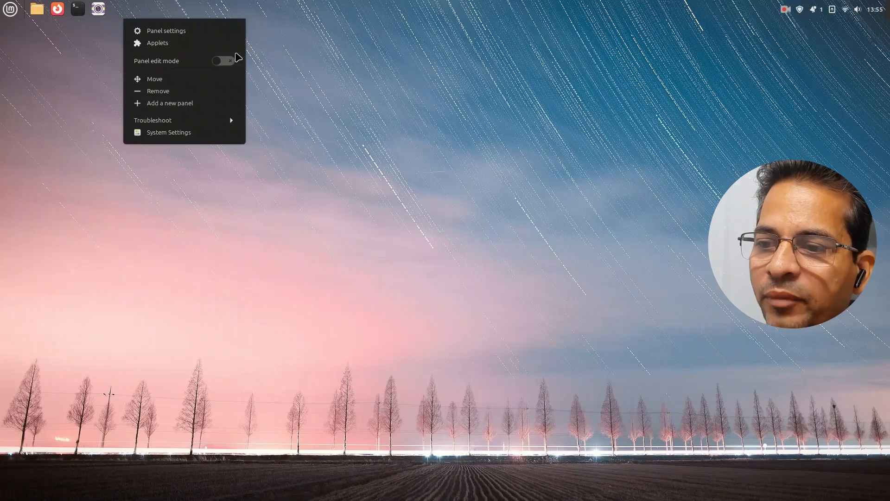
left_click(229, 61)
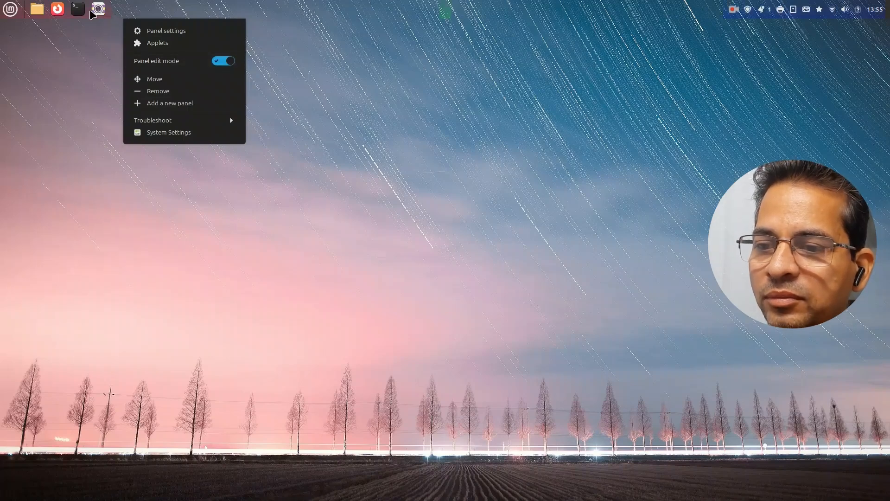
right_click(48, 19)
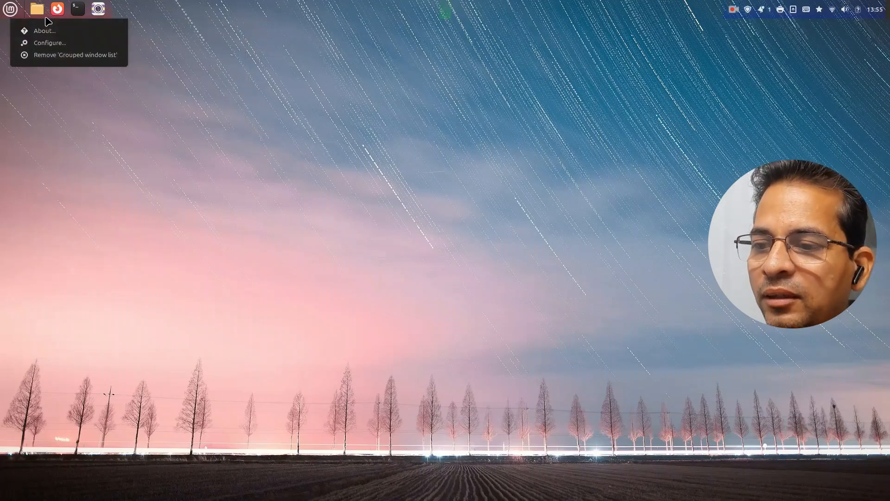
left_click(64, 56)
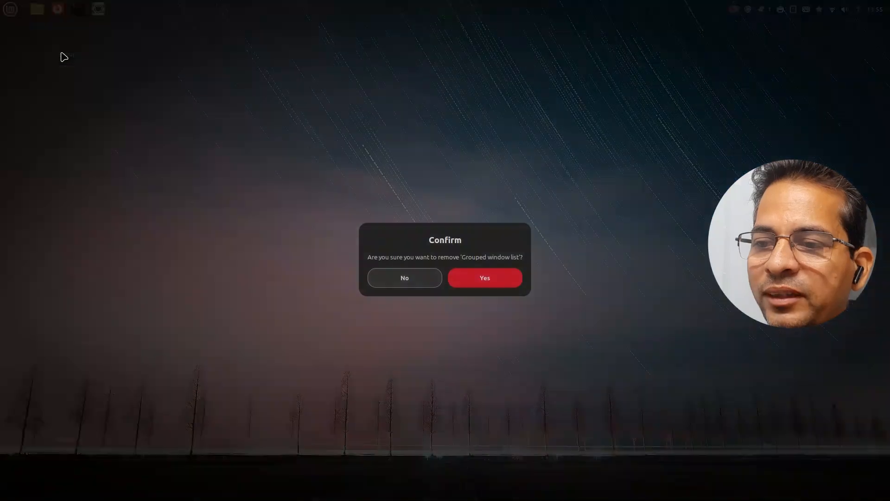
left_click(478, 284)
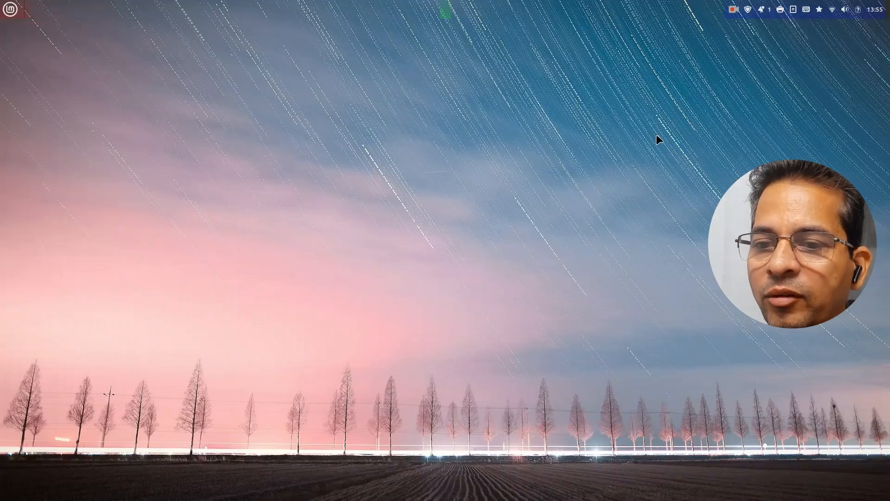
Step: Remove the XApp Status Applet from the top panel
right_click(737, 4)
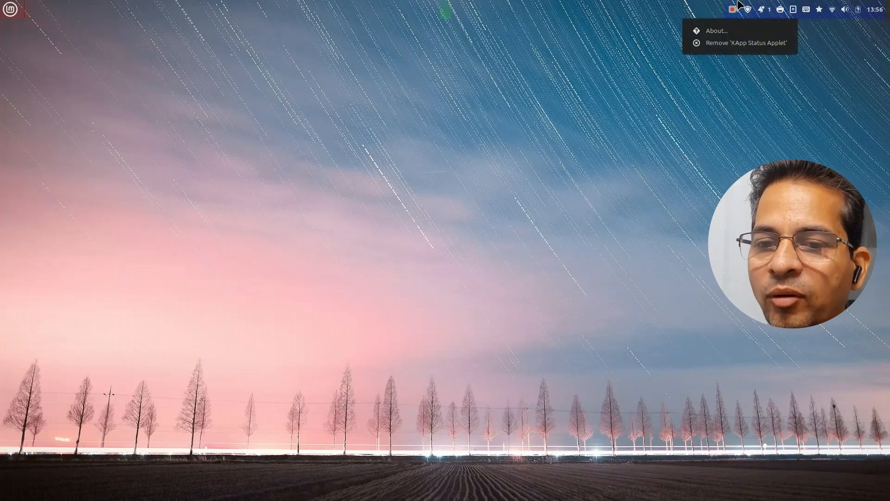
left_click(747, 43)
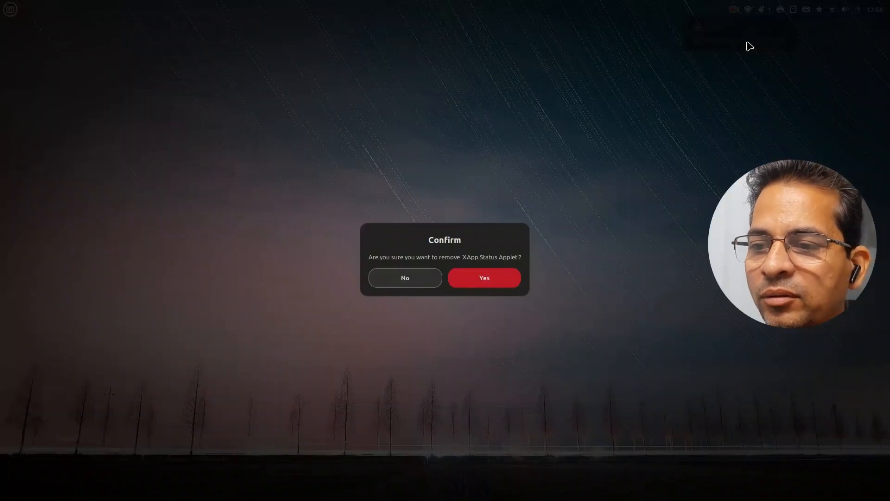
left_click(494, 278)
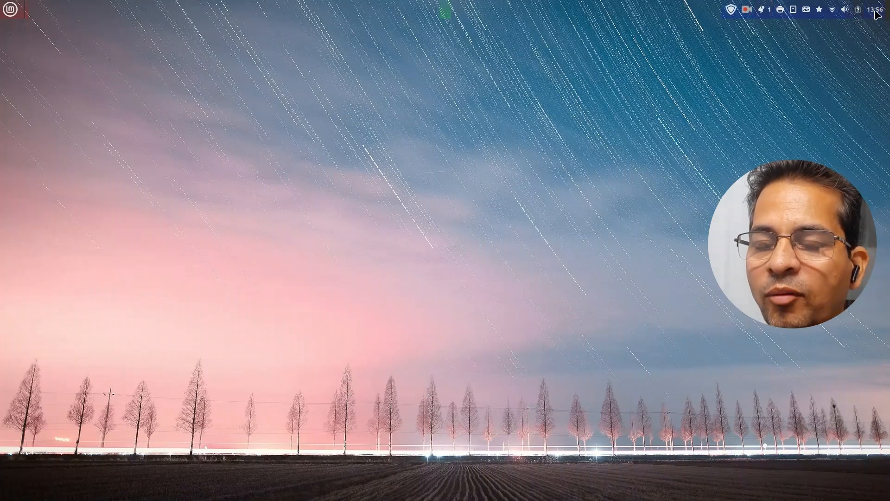
Step: Move the clock to the center of the panel and enable a custom date format for it
left_click_drag(466, 31, 440, 19)
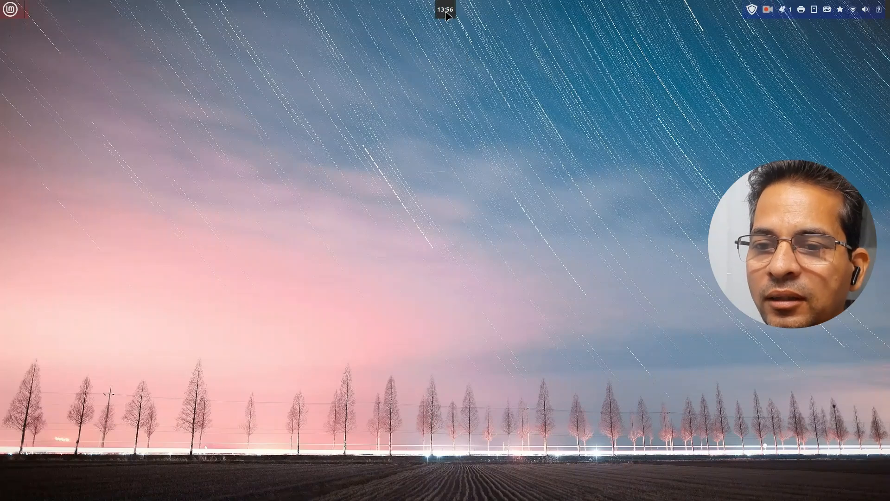
right_click(447, 16)
left_click(447, 43)
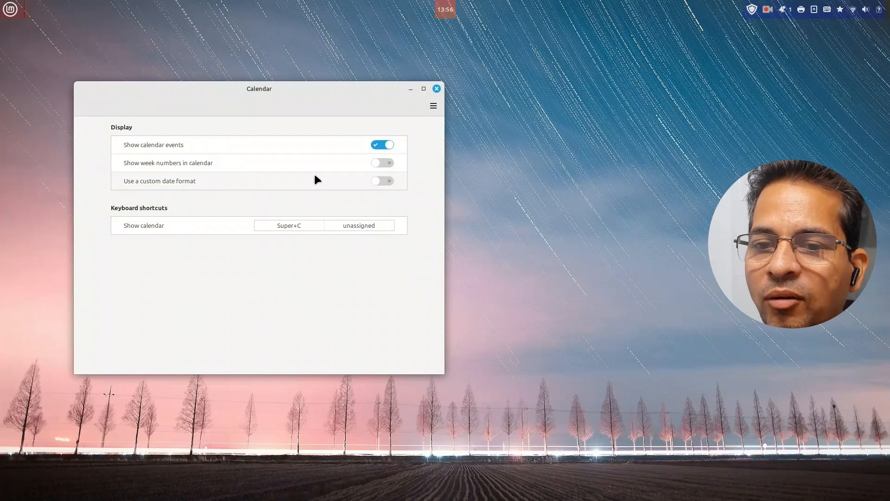
left_click(381, 180)
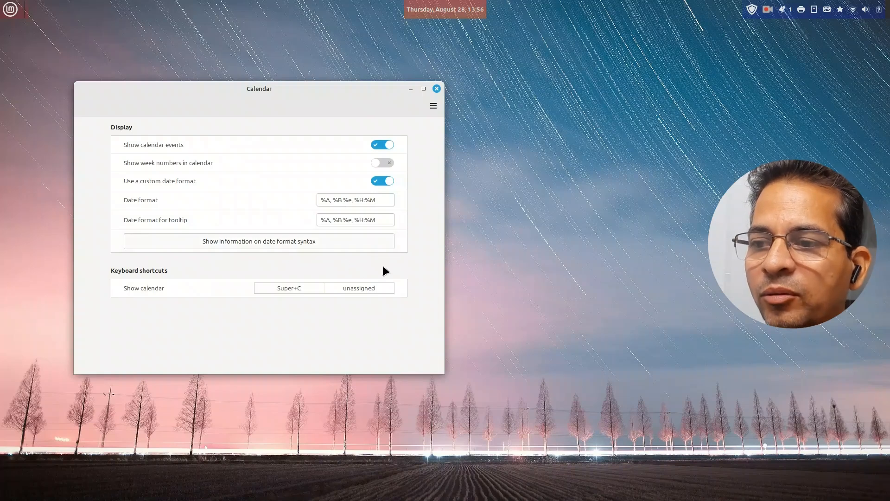
left_click(436, 90)
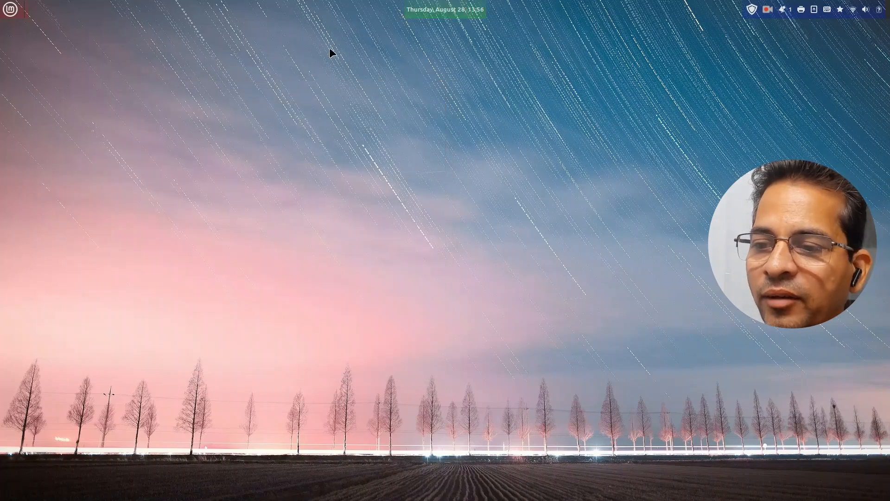
Step: Turn off panel edit mode for the top panel
right_click(336, 13)
left_click(373, 60)
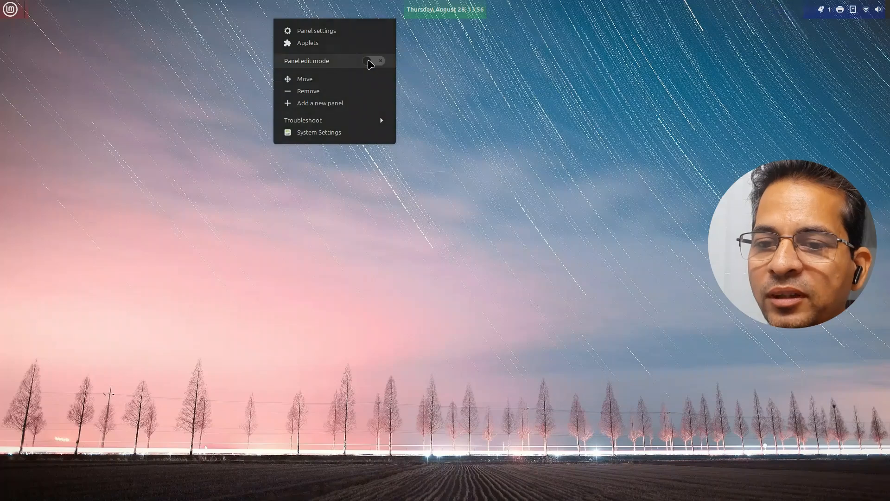
left_click(421, 124)
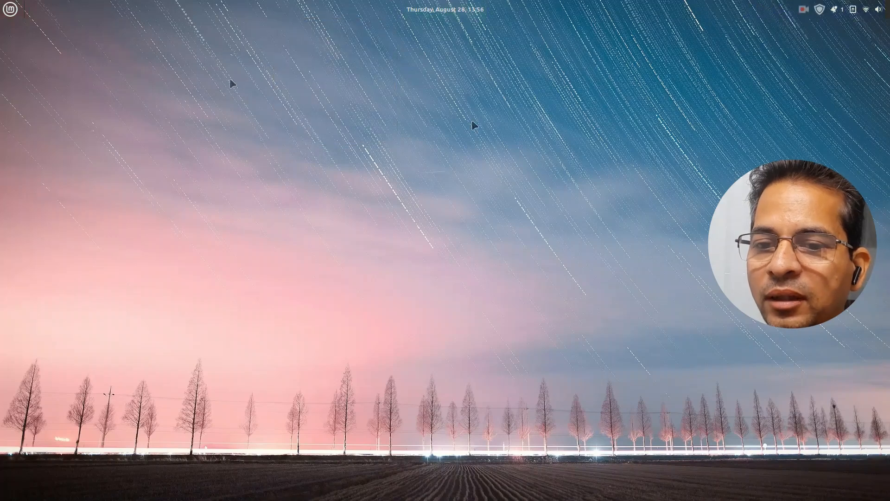
Step: Add the Workspace switcher applet to the panel from the Applets section of System Settings
left_click(11, 9)
left_click(21, 103)
left_click(465, 259)
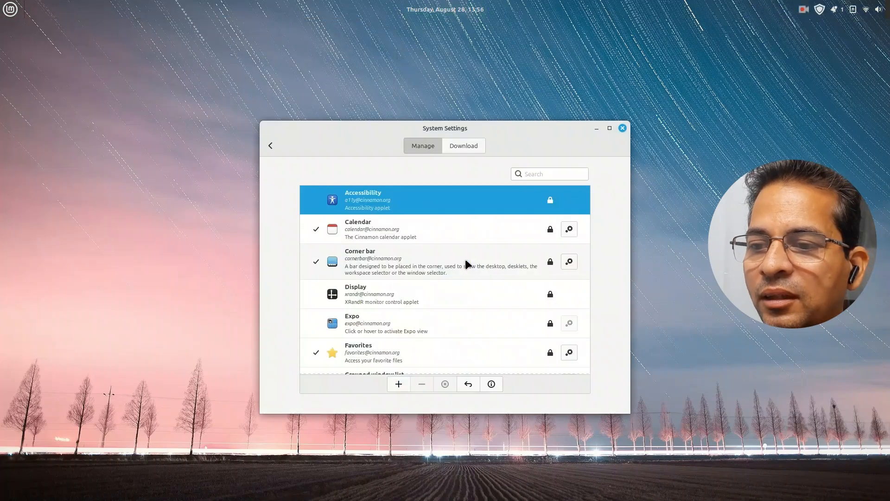
scroll(419, 290, "down", 3)
scroll(419, 291, "down", 15)
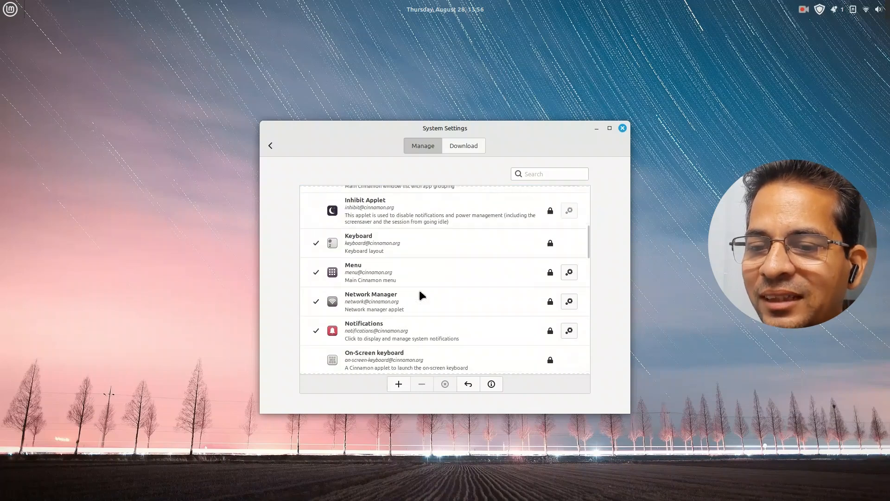
scroll(419, 290, "down", 3)
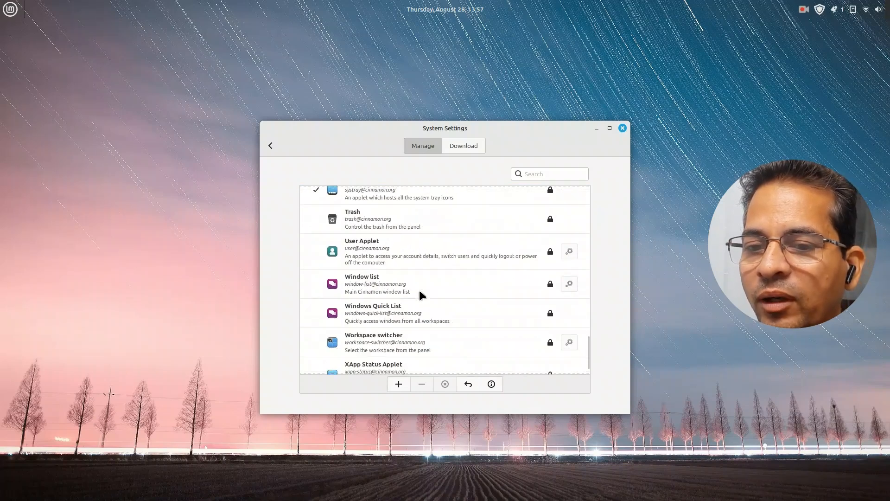
left_click(397, 325)
left_click(398, 384)
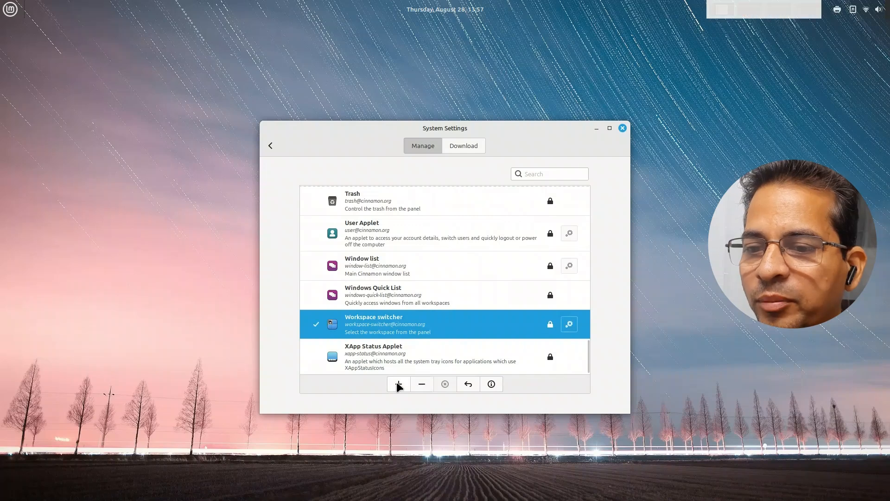
Step: Set the Workspace switcher's type of display to Simple buttons, keep Normal scroll wheel behavior, and close the settings
left_click(569, 324)
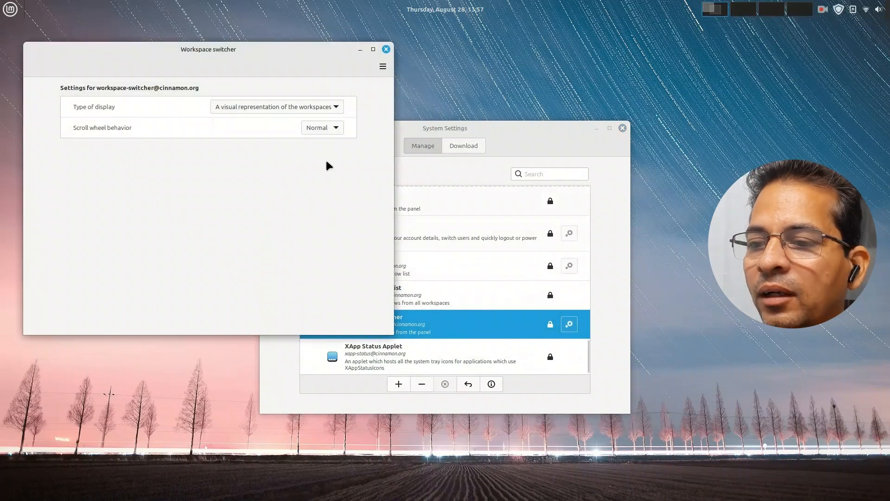
left_click(308, 108)
left_click(259, 124)
left_click(338, 131)
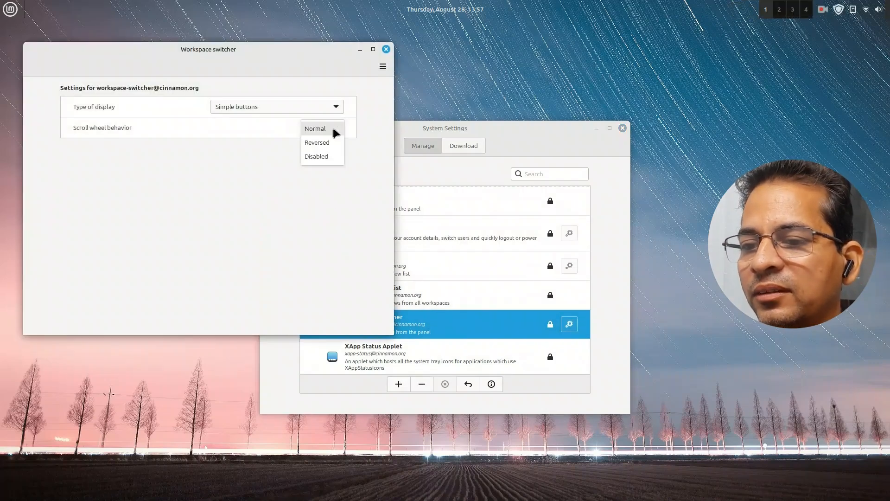
left_click(338, 133)
left_click(387, 50)
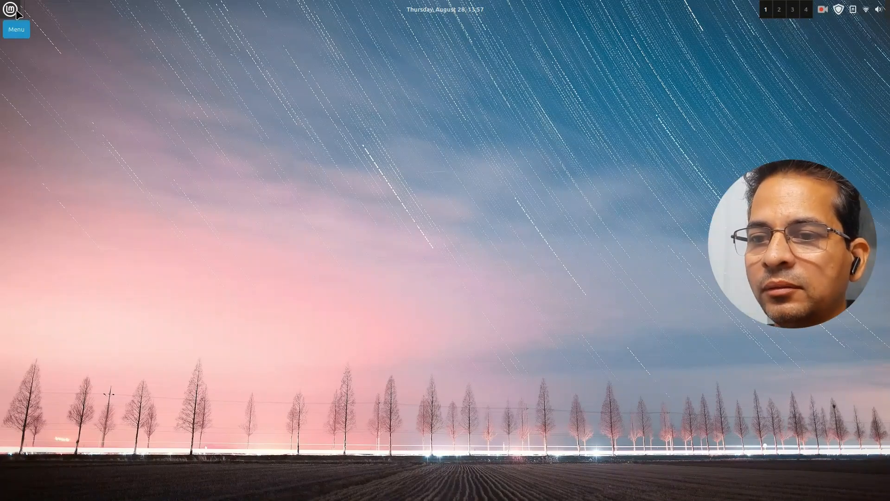
Step: Download the Cinnamenu applet from the panel's applet collection
right_click(36, 14)
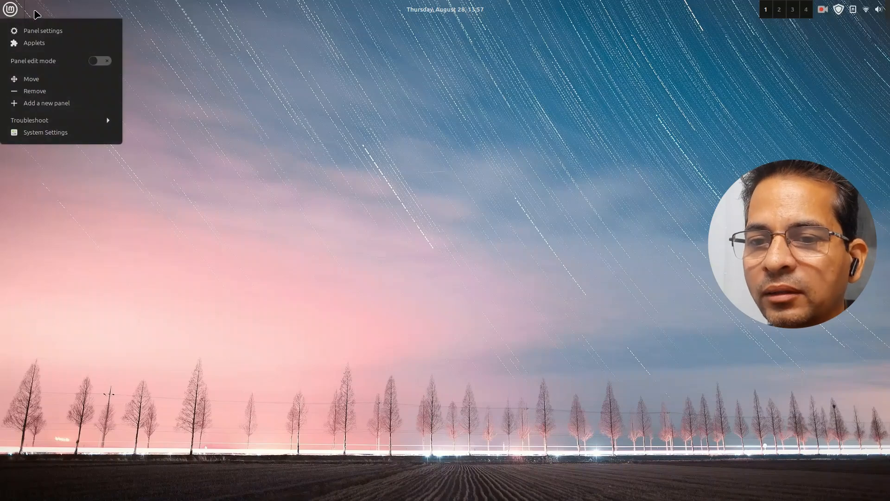
left_click(39, 46)
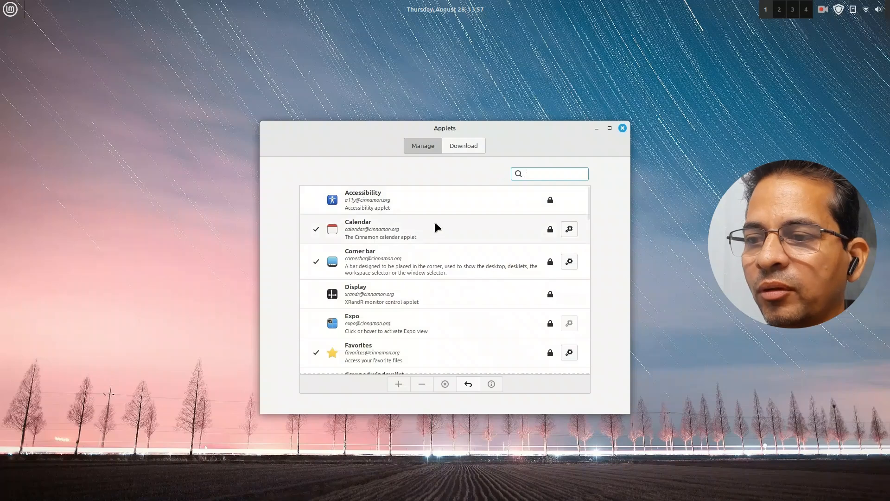
scroll(438, 226, "down", 10)
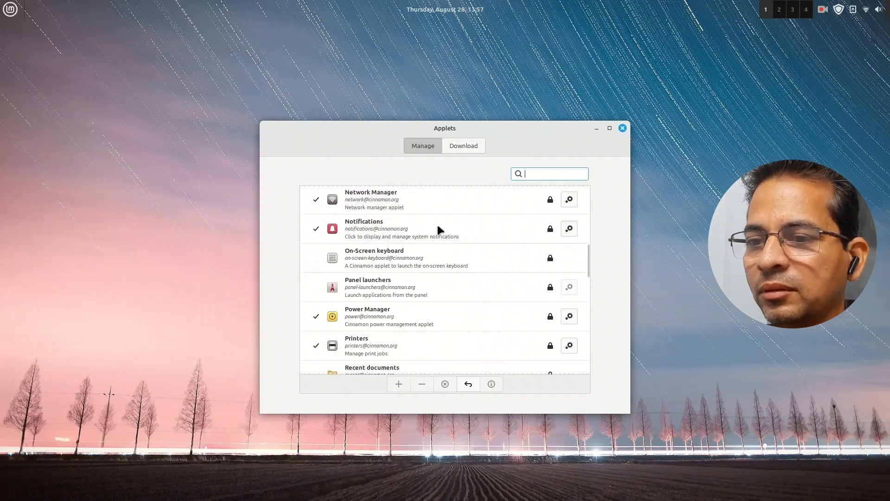
scroll(438, 224, "down", 8)
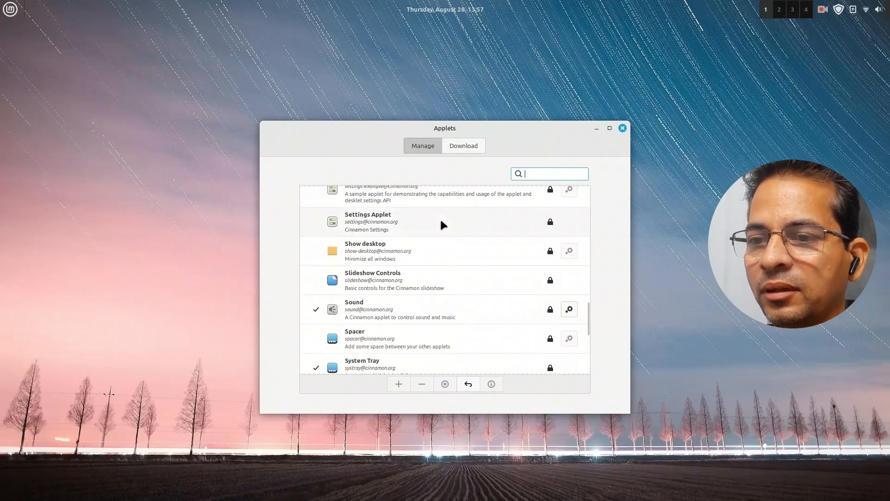
left_click(458, 144)
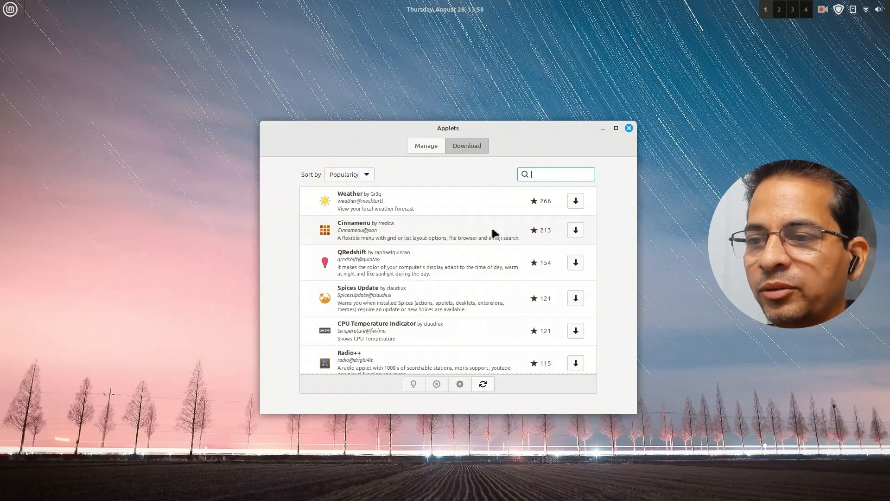
left_click(444, 230)
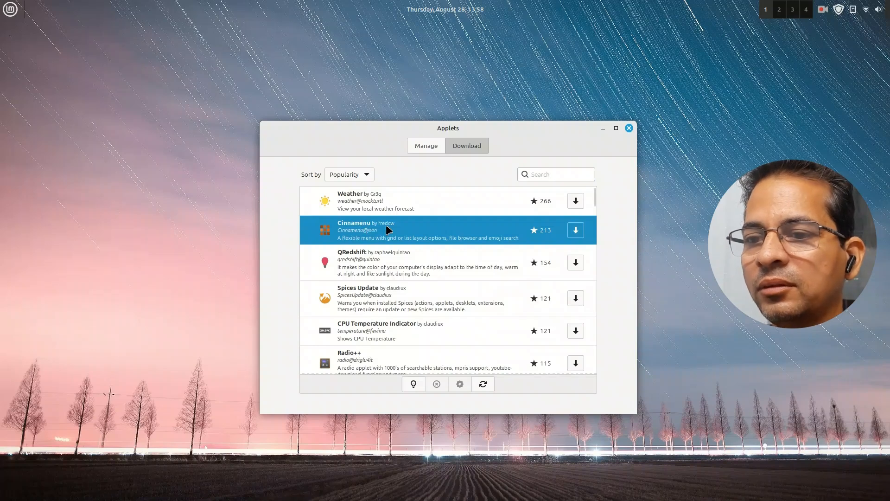
left_click(577, 230)
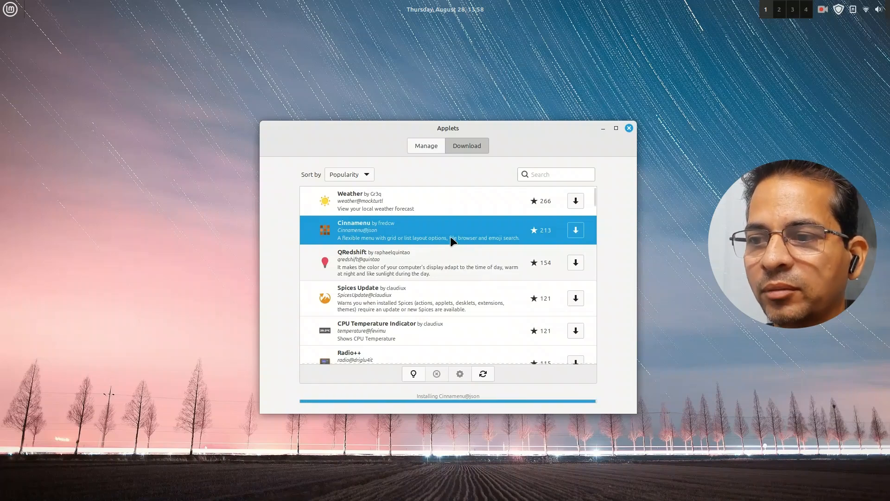
Step: Add the downloaded Cinnamenu applet to the panel from the installed applets list
left_click(423, 148)
scroll(428, 266, "up", 8)
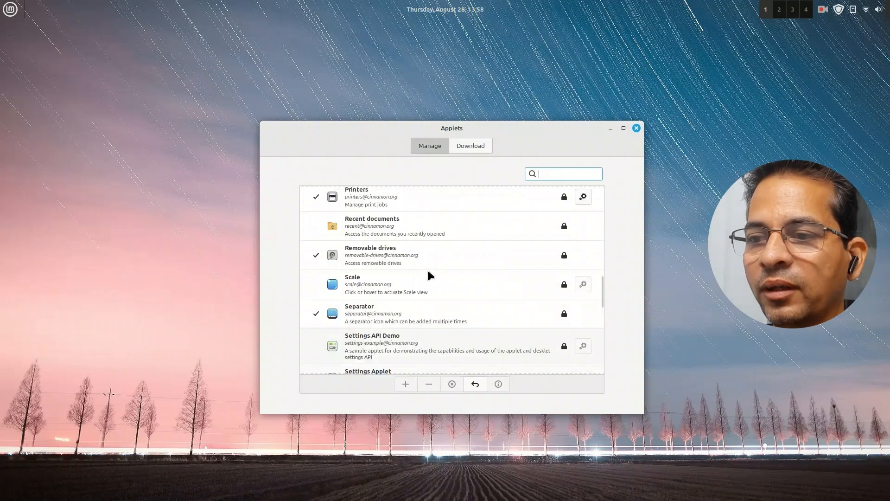
scroll(429, 269, "up", 6)
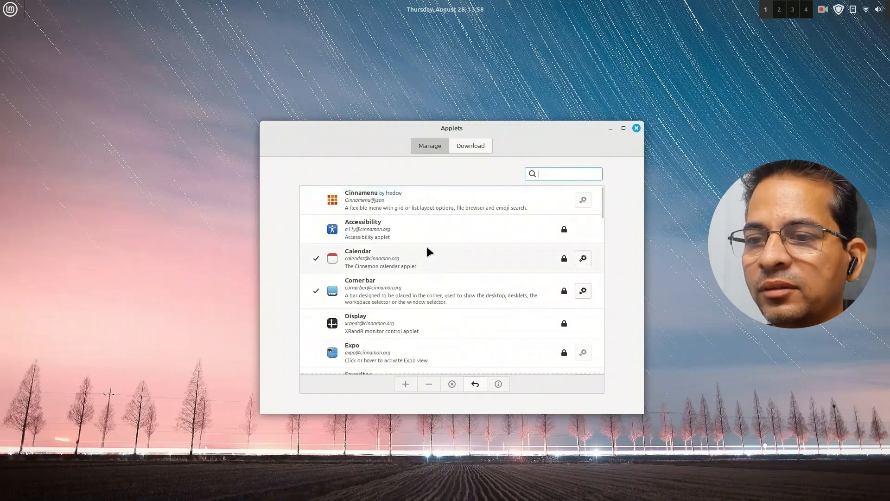
left_click(500, 201)
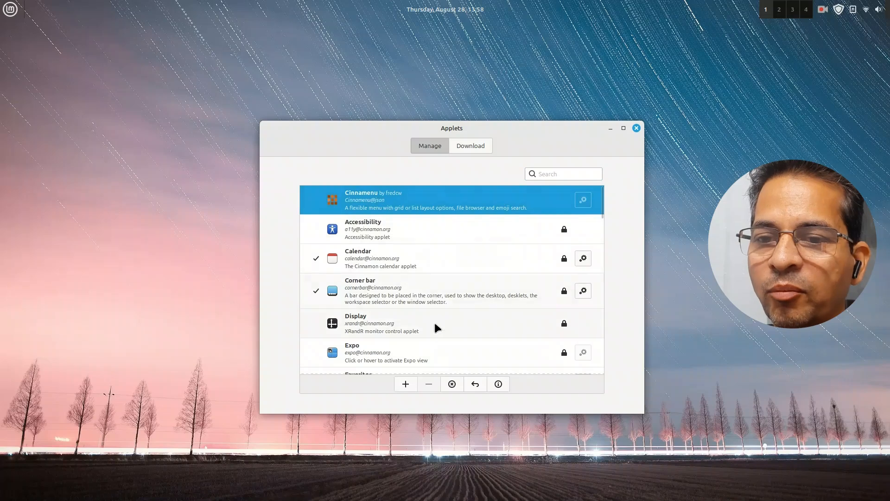
left_click(405, 384)
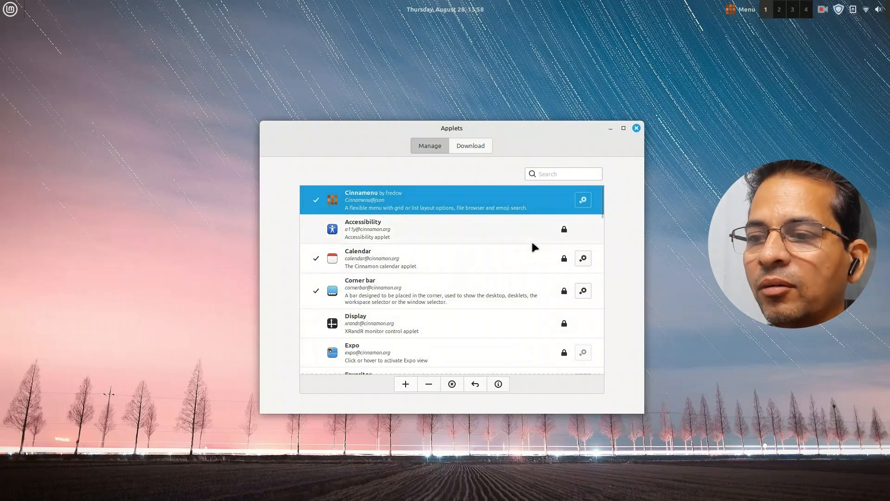
Step: Remove the default Menu applet from the top panel and confirm the removal
right_click(11, 11)
left_click(34, 73)
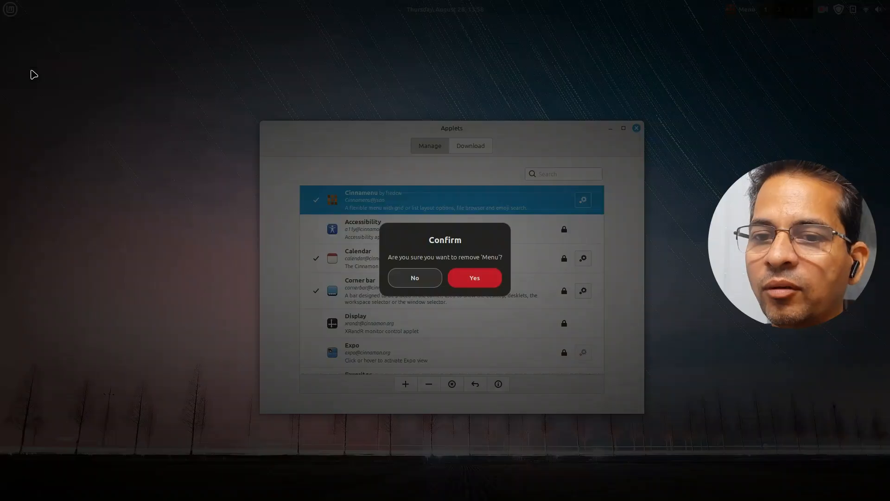
left_click(473, 278)
Step: Clear the panel text in the appearance settings of the Cinnamenu applet so only its icon is used
right_click(675, 9)
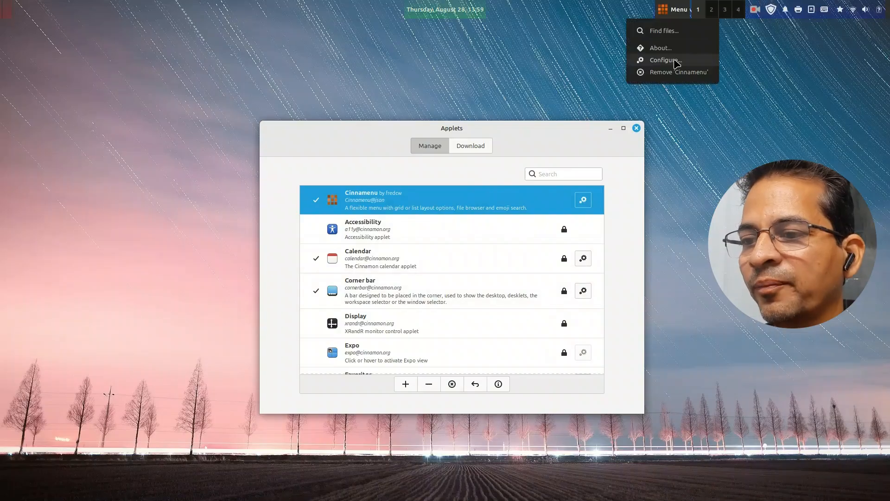
left_click(649, 60)
left_click(249, 66)
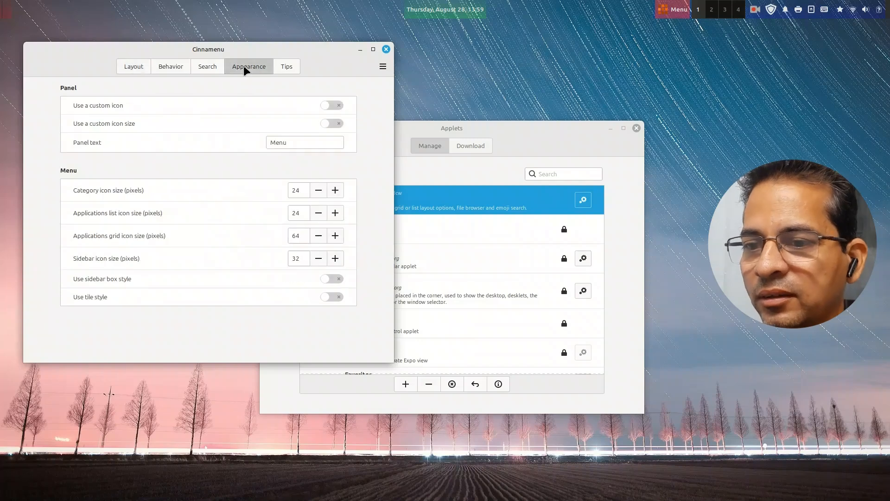
left_click(303, 143)
key("BackSpace")
key("BackSpace")
key("BackSpace")
key("BackSpace")
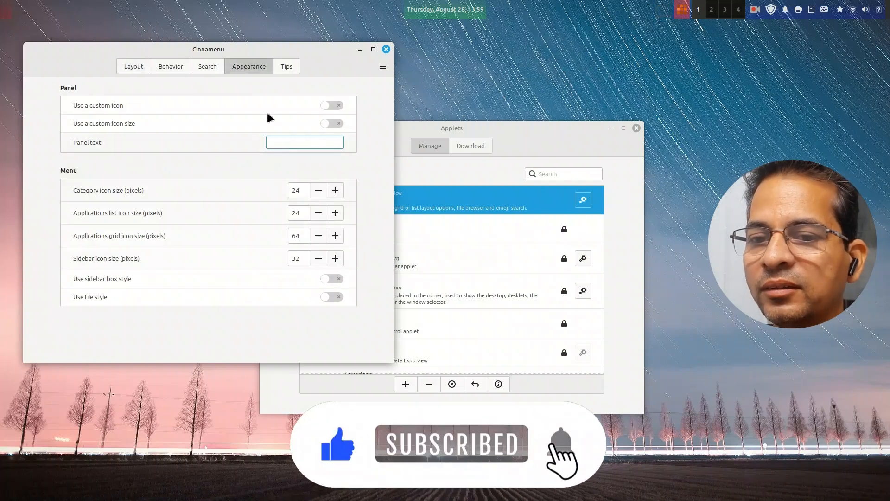
Step: Review the other Cinnamenu settings sections, close them, and move the Cinnamenu applet to the left end of the top panel
left_click(126, 65)
left_click(171, 66)
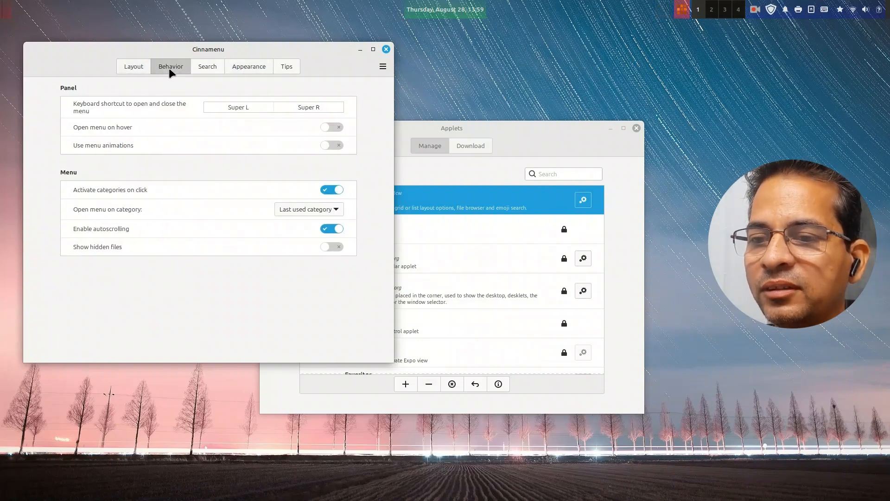
left_click(207, 68)
left_click(249, 69)
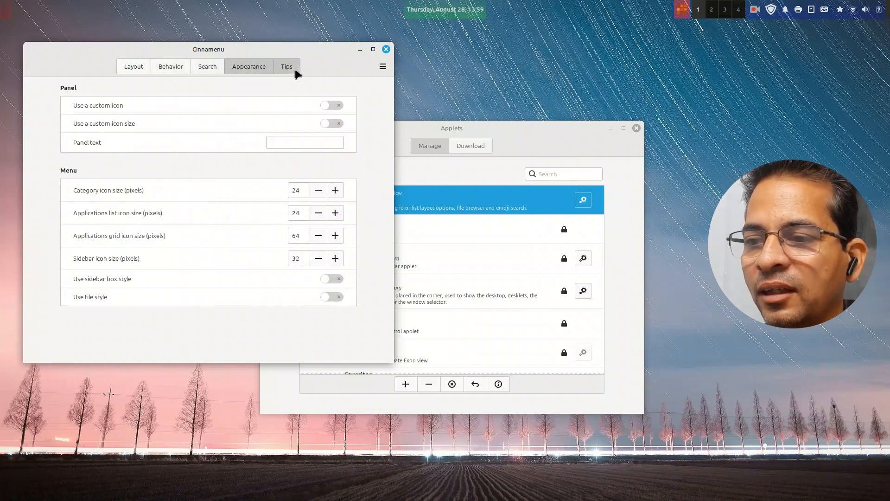
left_click(290, 71)
left_click(385, 50)
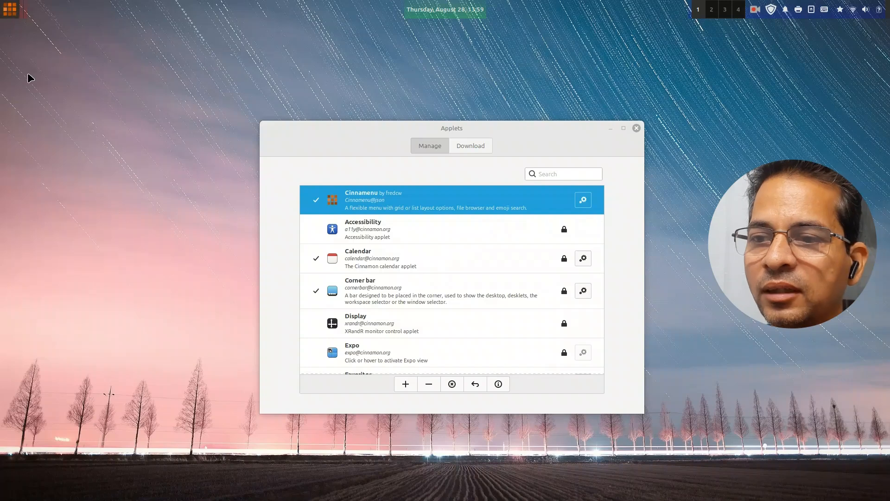
Step: Turn off panel edit mode and preview the application grid of the Cinnamenu menu
right_click(331, 13)
left_click(345, 61)
left_click(10, 11)
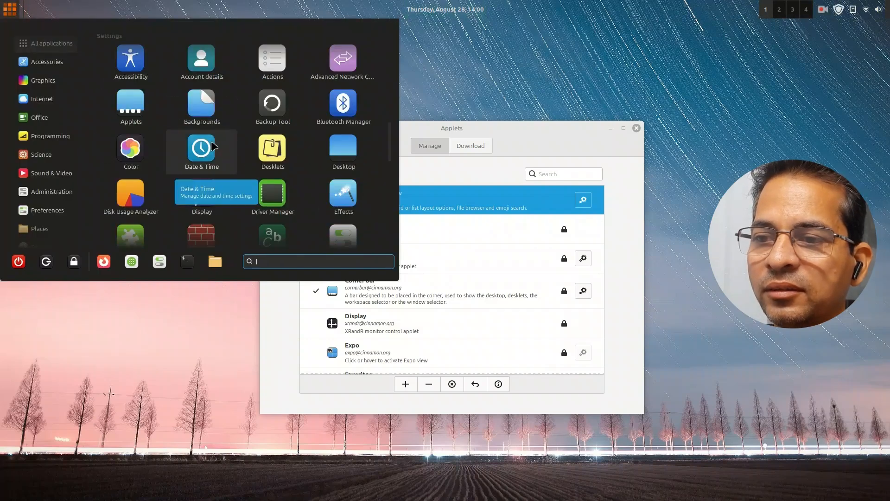
left_click(512, 75)
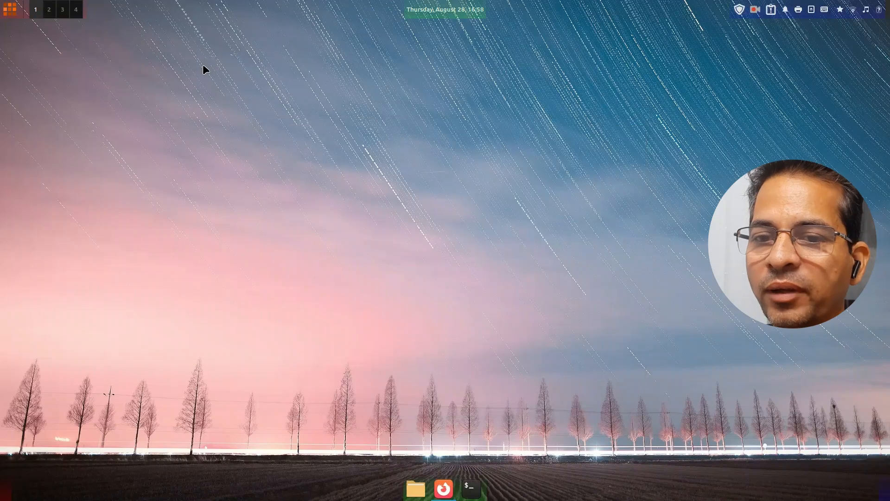
Step: Turn off panel edit mode and enable Use menu animations in the Cinnamenu behavior settings
right_click(204, 9)
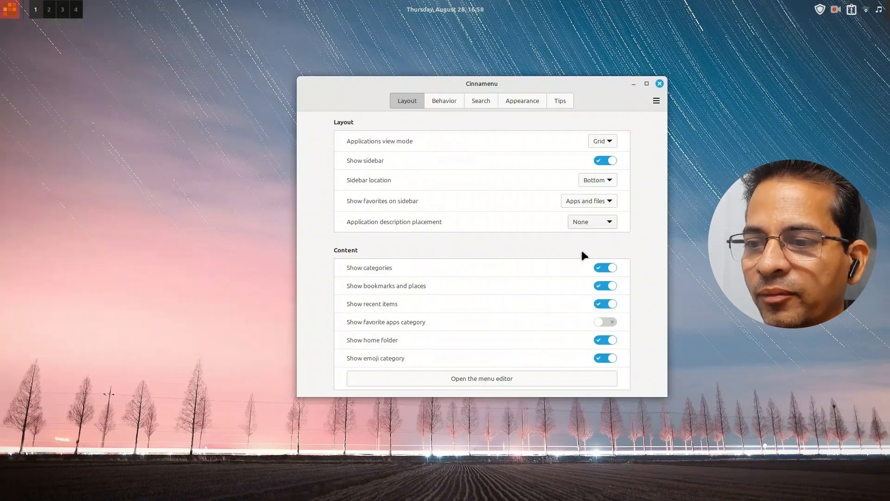
left_click(444, 101)
left_click(606, 179)
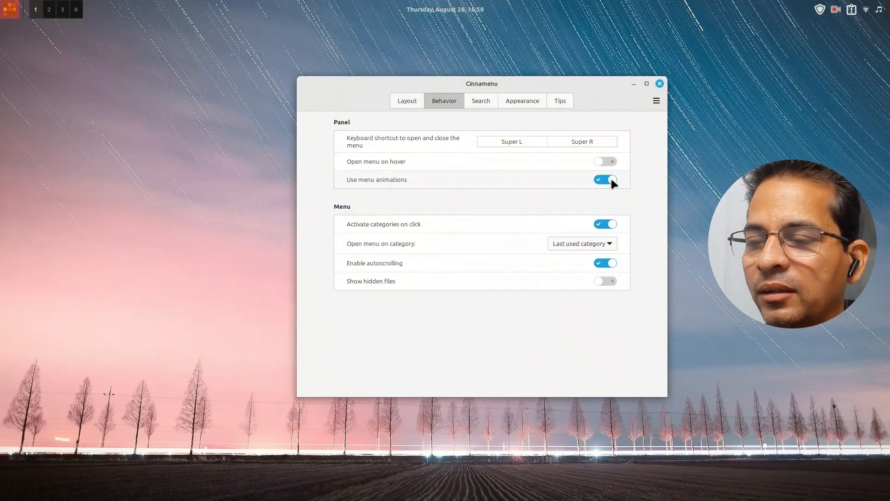
Step: Set Cinnamenu's sidebar icon size to 25 pixels and preview the menu
left_click(521, 101)
key("super")
left_click(576, 293)
double_click(575, 293)
type("25")
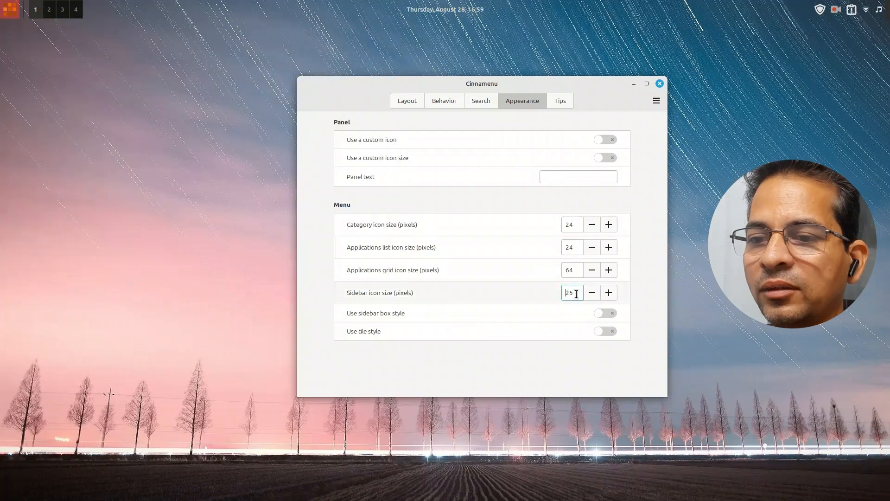
left_click(10, 9)
left_click(576, 284)
Step: Try an applications grid icon size of 50 pixels, settle on 45 pixels, and preview the Cinnamenu menu
left_click_drag(576, 270, 479, 250)
type("50")
left_click(9, 9)
left_click(575, 271)
type("45")
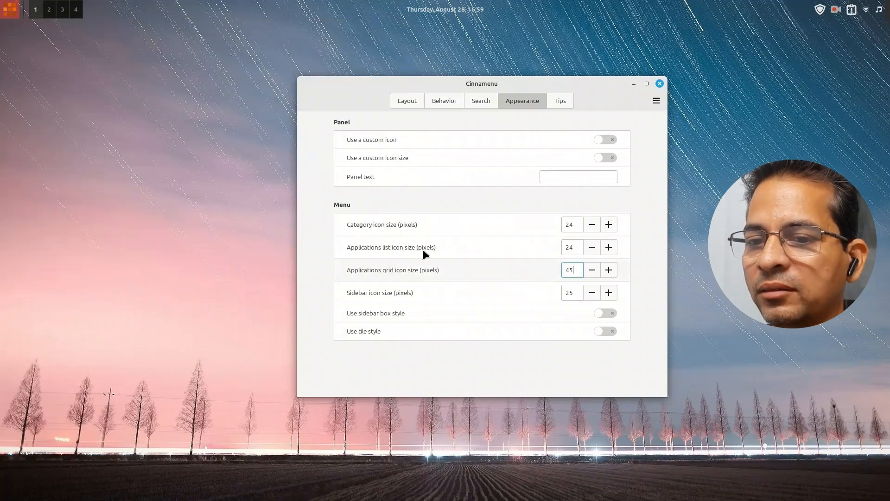
left_click(9, 10)
scroll(194, 140, "down", 5)
scroll(194, 140, "up", 5)
left_click(463, 186)
Step: Enable a custom panel icon for Cinnamenu, choose the orange Cinnamon logo, and preview the menu
left_click(605, 139)
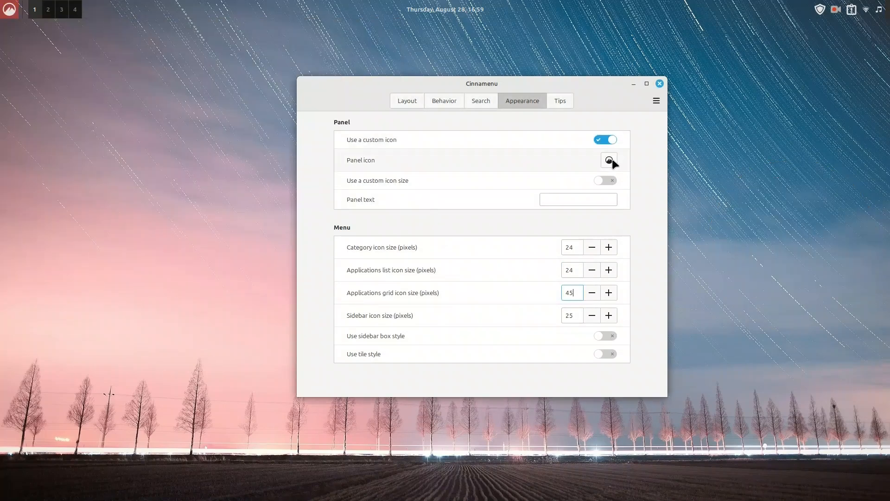
left_click(609, 160)
scroll(510, 176, "up", 2)
left_click(507, 159)
left_click(599, 319)
left_click(9, 10)
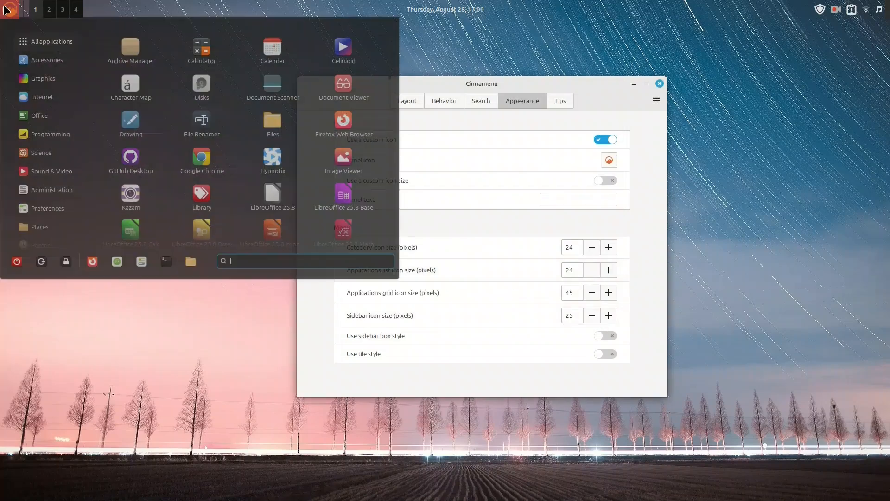
scroll(194, 195, "down", 10)
scroll(180, 221, "up", 10)
scroll(180, 223, "down", 8)
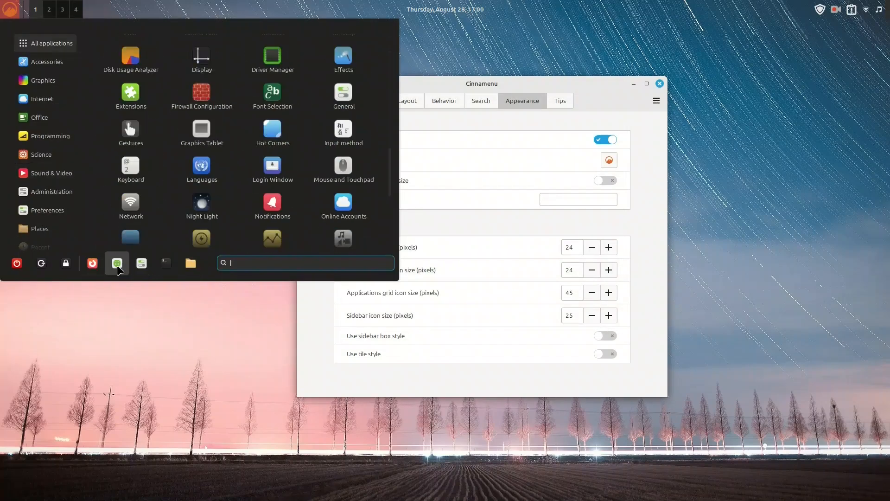
left_click(649, 163)
Step: Turn off Show bookmarks and places, Show recent items and Show emoji category for Cinnamenu, and check the menu
left_click(407, 101)
left_click(605, 285)
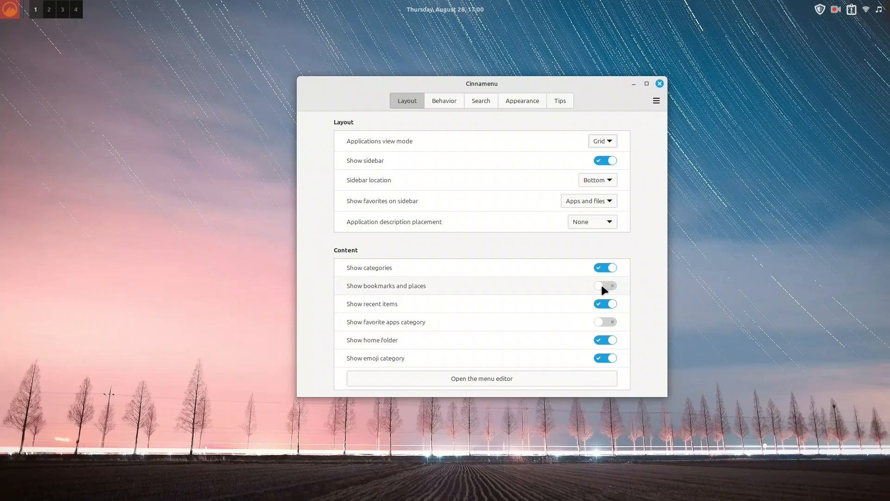
left_click(605, 304)
left_click(605, 358)
key("super")
left_click(465, 316)
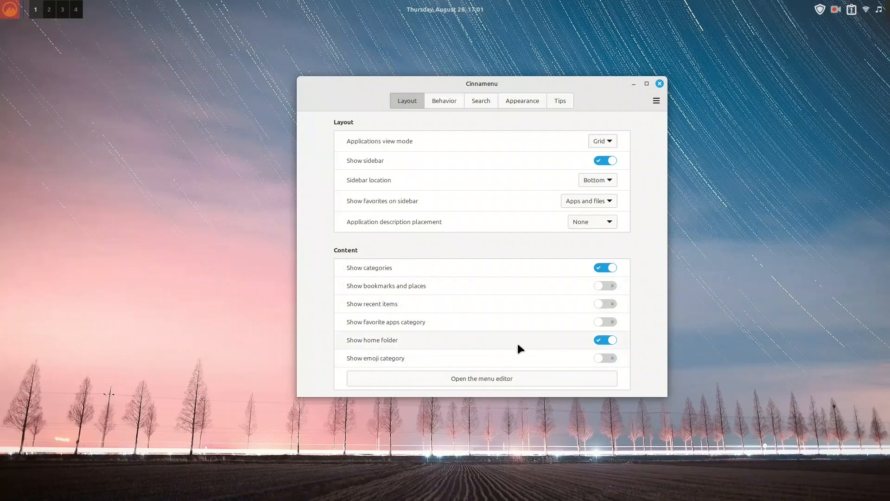
Step: Look through Cinnamenu's behavior, search and appearance settings and try Use tile style, switching it back off
left_click(444, 101)
left_click(480, 101)
left_click(515, 102)
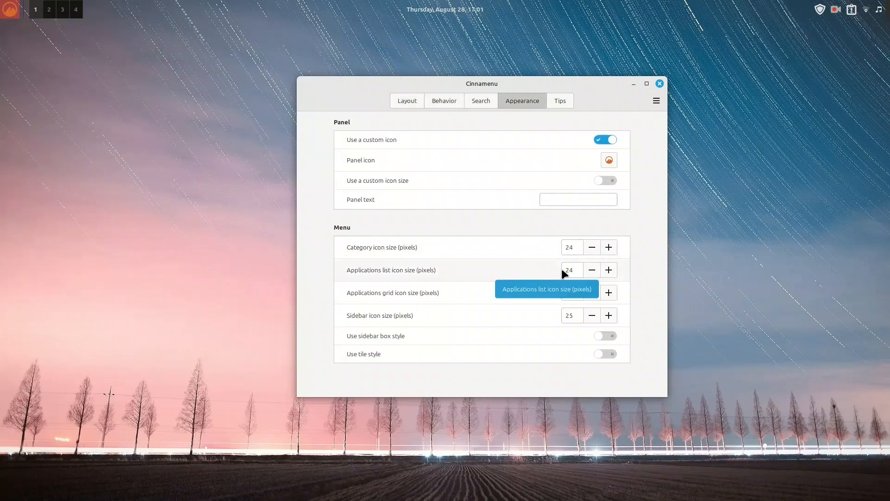
left_click(601, 354)
left_click(599, 354)
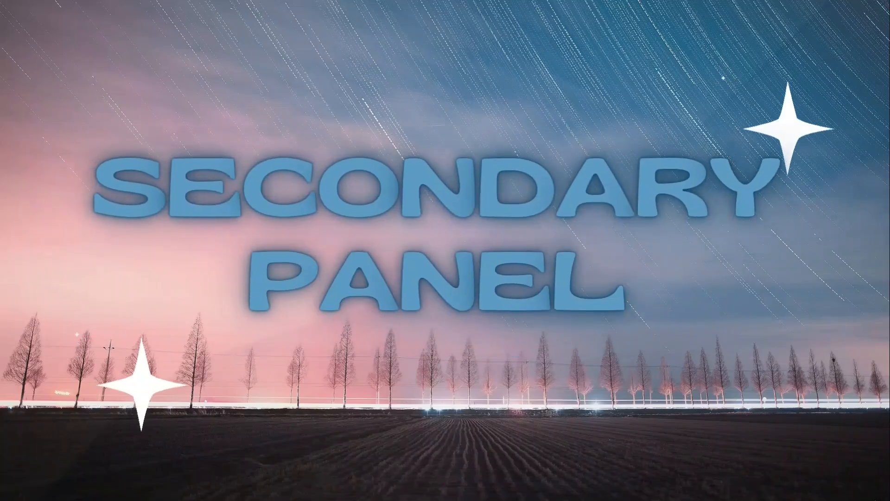
Step: Add a new panel along the lower edge of the desktop
right_click(369, 14)
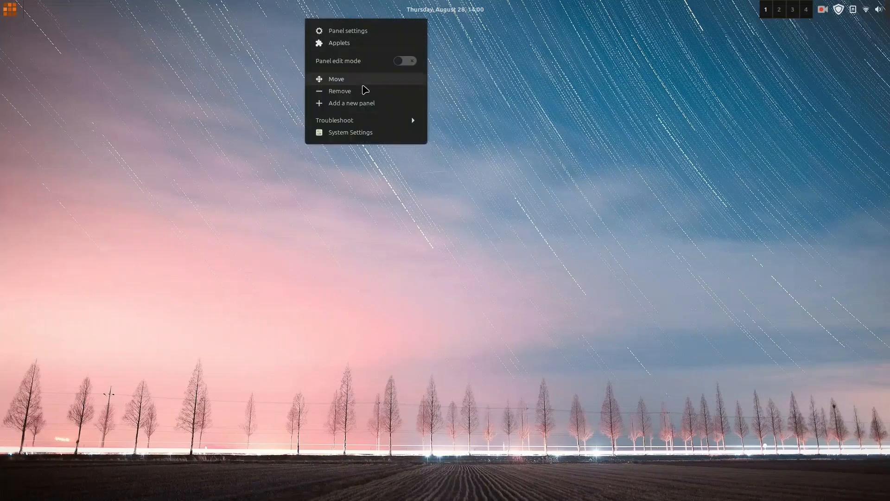
left_click(366, 101)
left_click(416, 490)
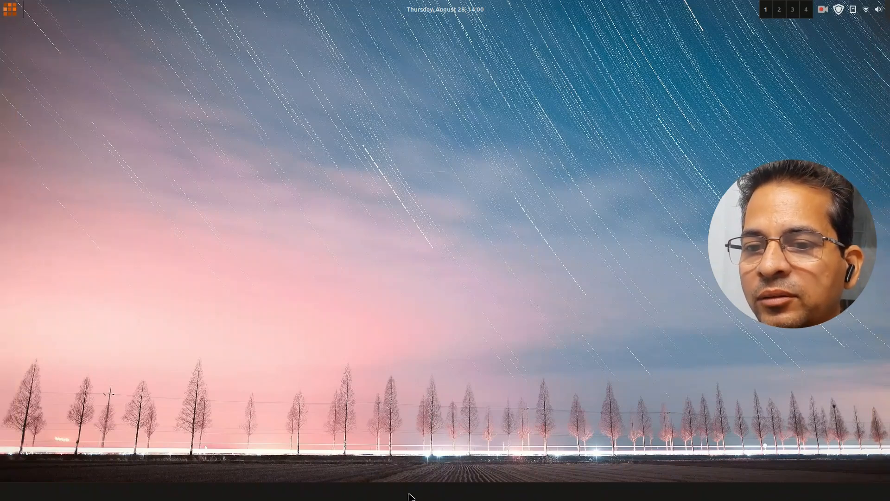
Step: Turn on panel edit mode and set the new lower panel's height to 45 in its panel settings
right_click(410, 496)
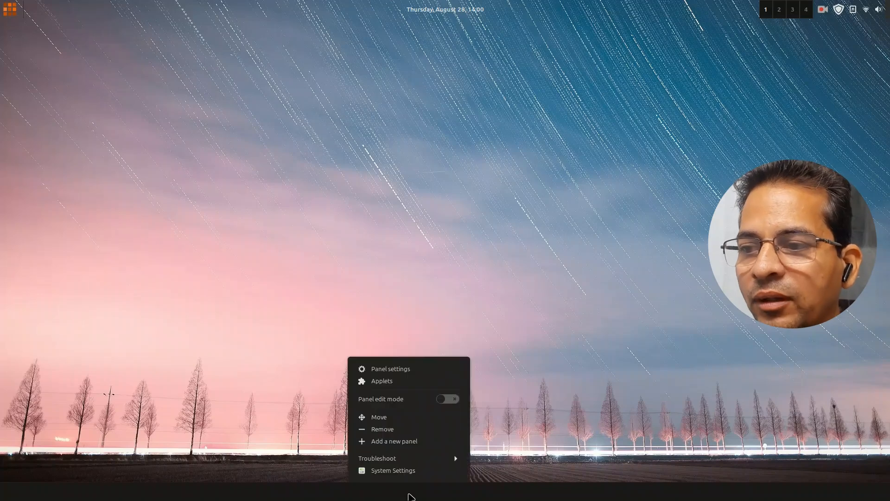
left_click(451, 399)
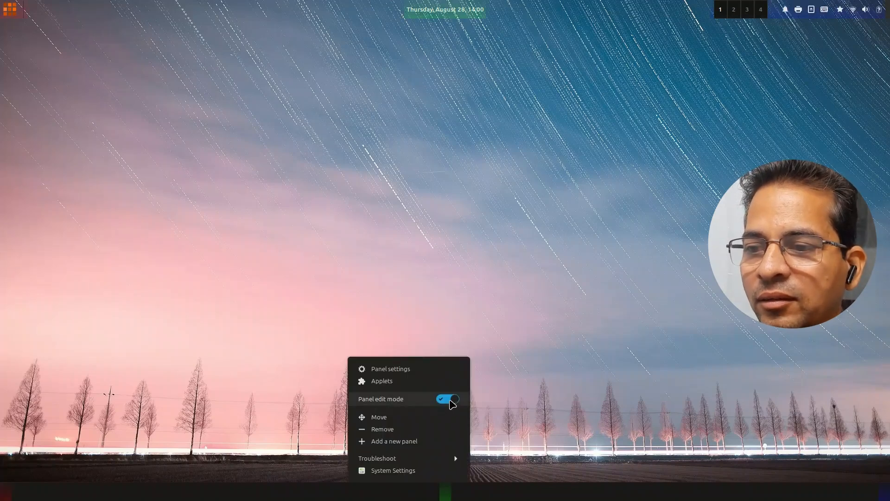
left_click(391, 369)
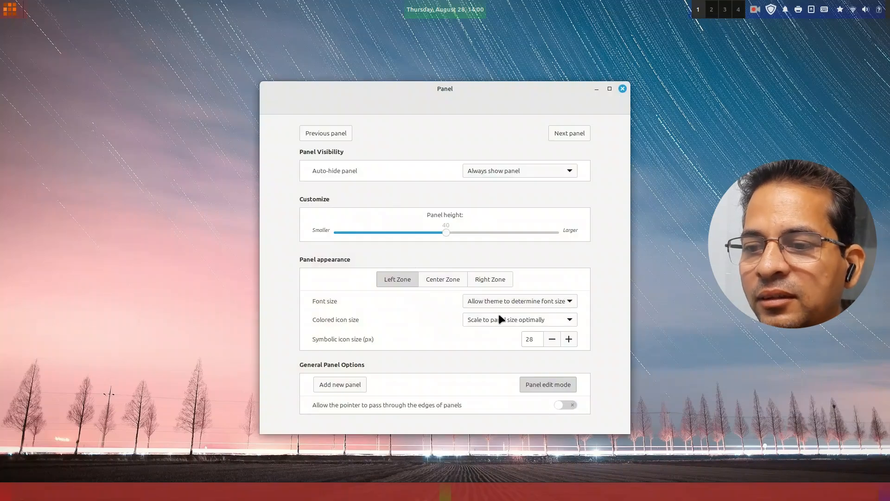
left_click_drag(446, 231, 474, 233)
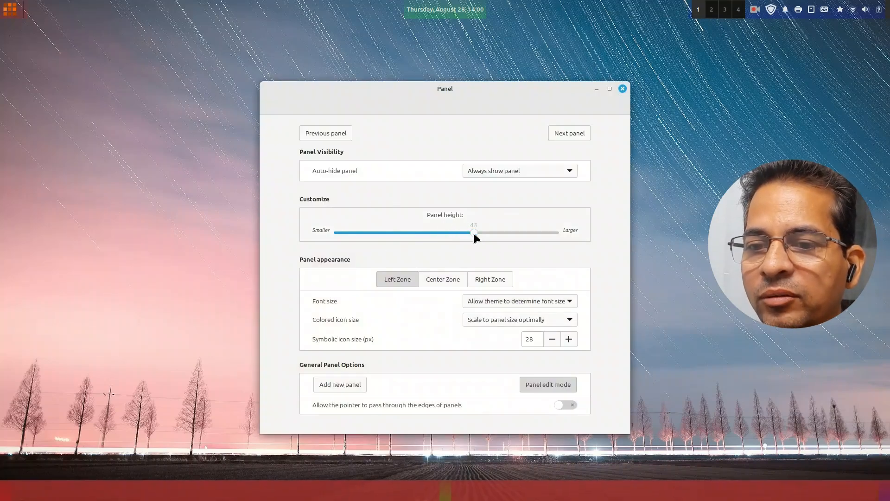
Step: Set the new lower panel's visibility to Auto hide panel and close the panel settings
left_click(519, 170)
left_click(507, 158)
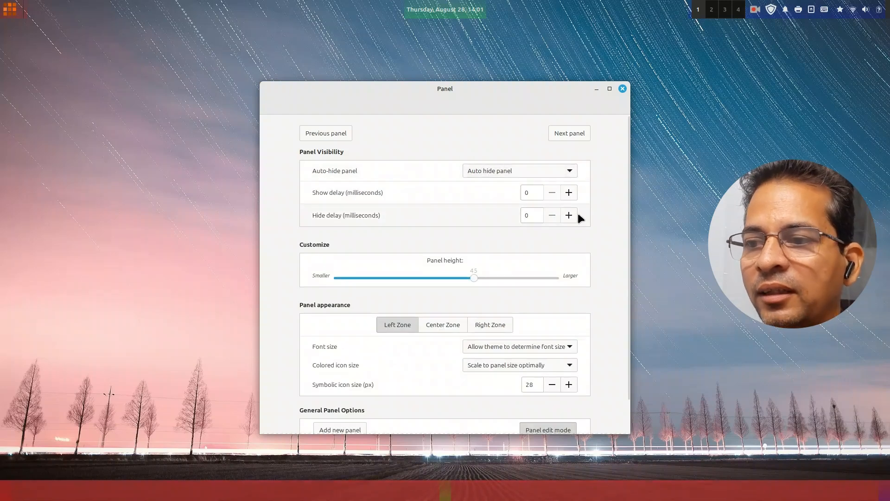
scroll(626, 287, "down", 2)
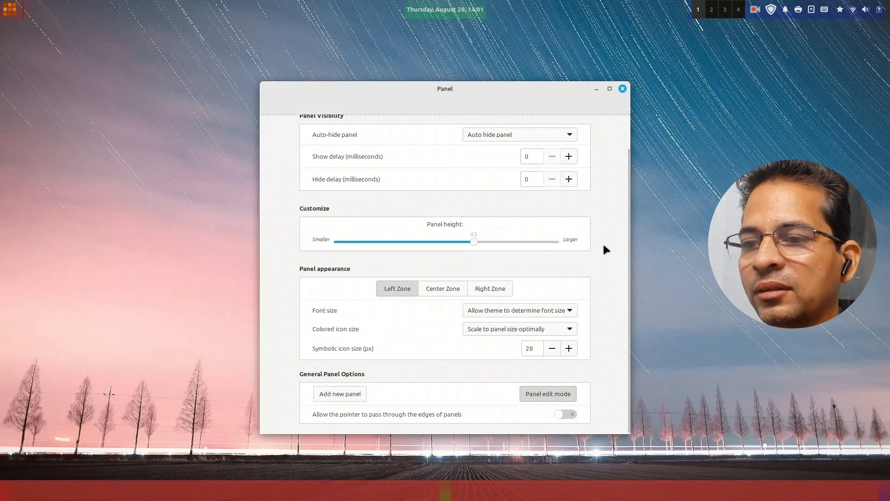
left_click(622, 89)
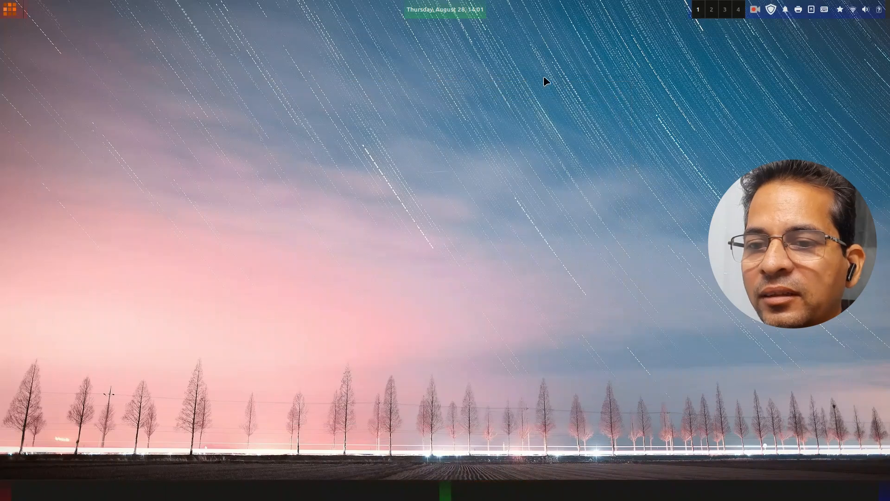
Step: Search the lower panel's applets for "gro" and add the grouped window list applet to that panel
right_click(450, 494)
left_click(418, 379)
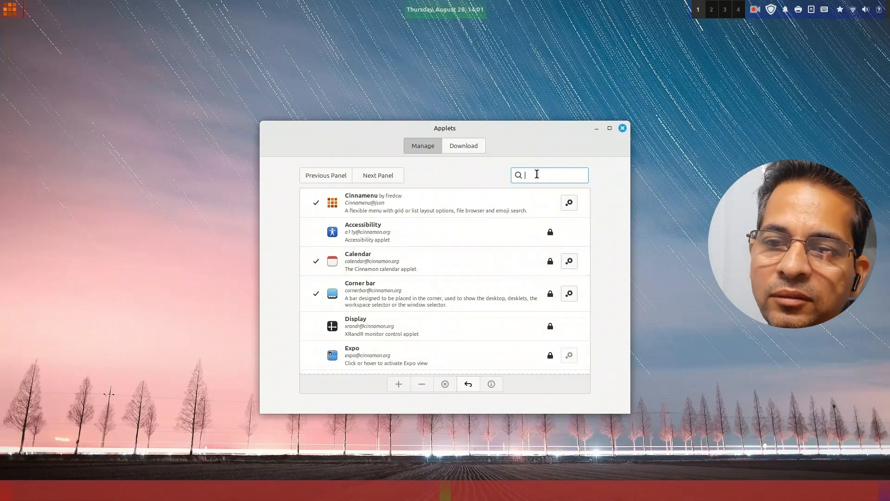
type("gro")
left_click(437, 196)
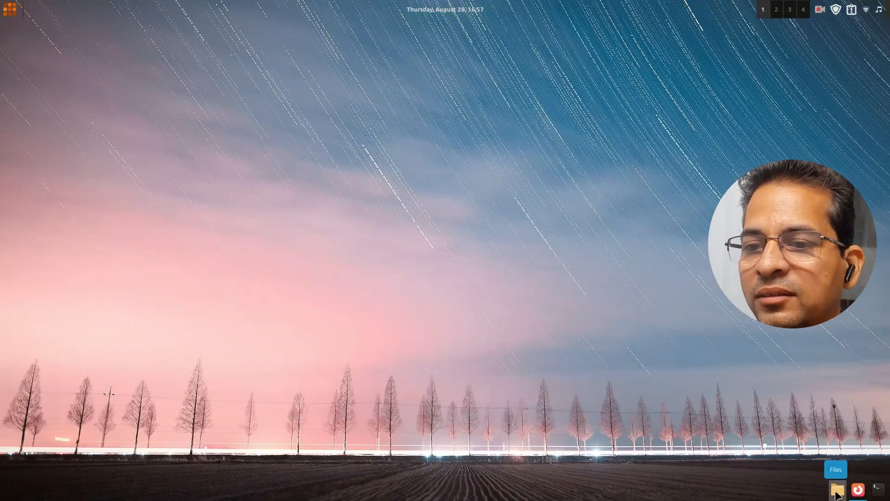
Step: Turn on panel edit mode and move the application icons from the end of the lower panel to its center zone
right_click(825, 492)
left_click(863, 398)
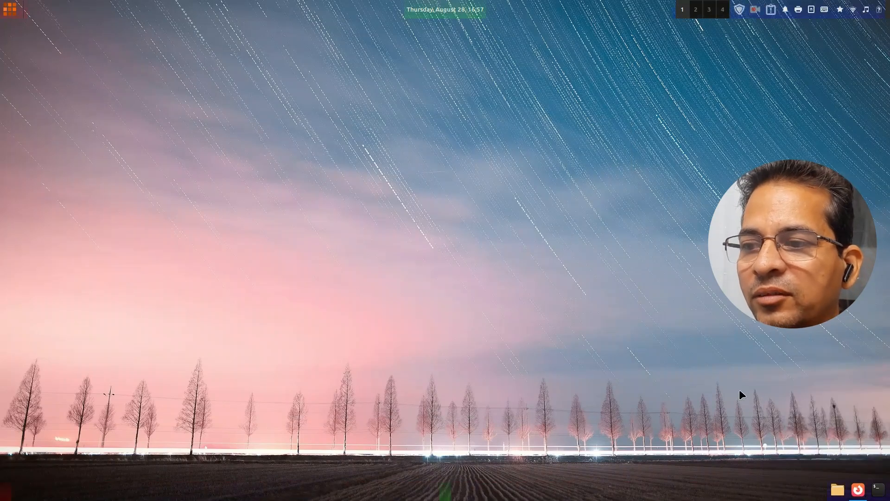
left_click_drag(836, 492, 448, 496)
Step: Set the lower panel's height to 50 and its visibility to Auto hide panel, and close the panel settings
right_click(493, 495)
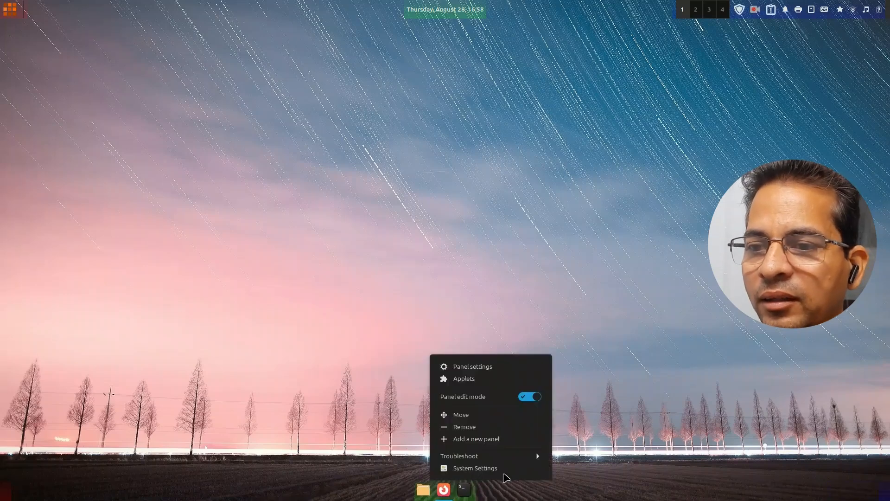
left_click(475, 366)
left_click_drag(474, 231, 494, 234)
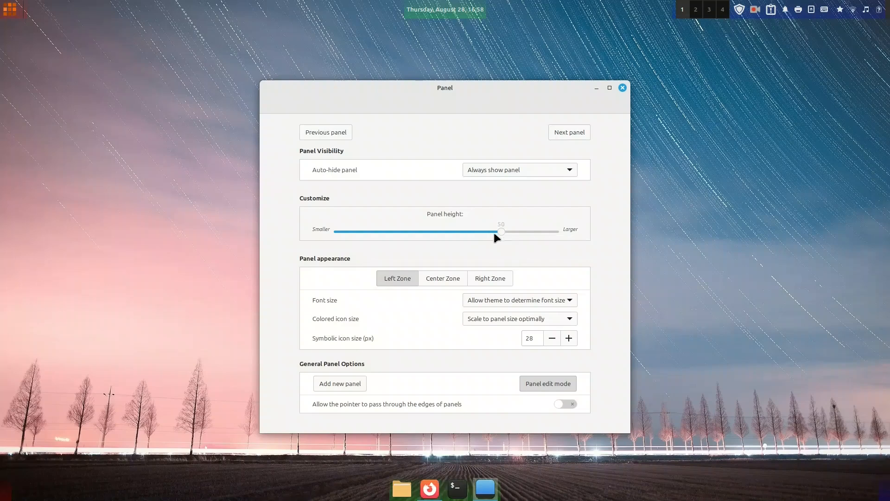
left_click(568, 171)
left_click(512, 156)
left_click(622, 88)
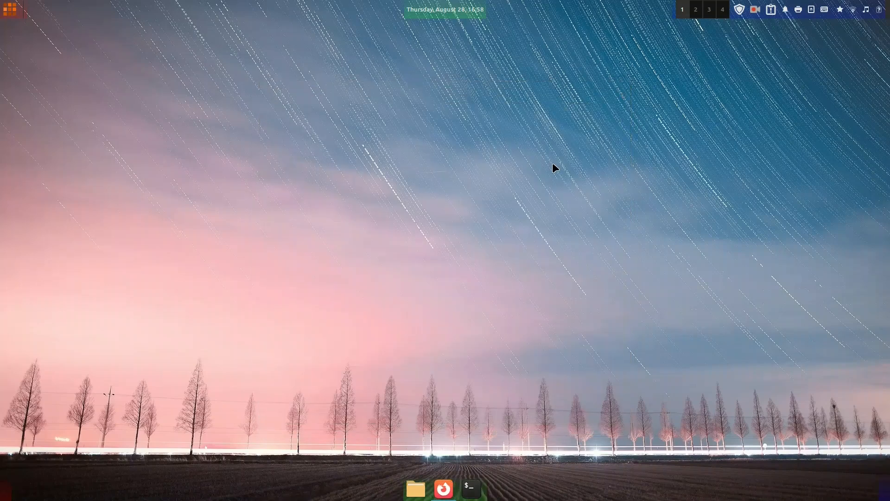
Step: Move the workspace switcher on the upper panel to the left zone, beside the application menu
left_click_drag(683, 10, 291, 13)
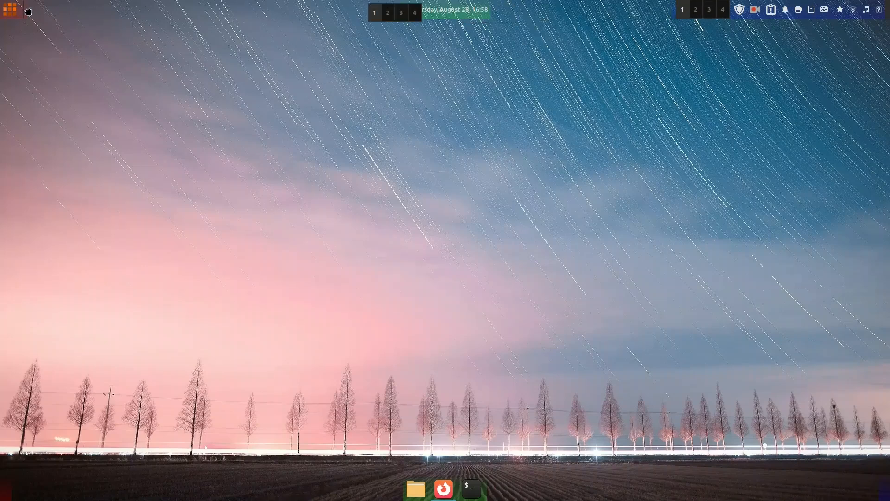
left_click_drag(29, 12, 27, 14)
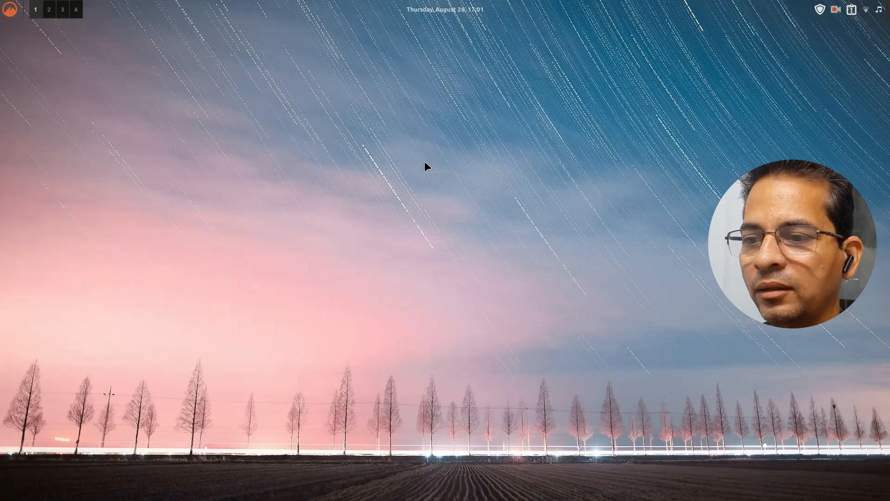
Step: In the system's desklet settings, search the downloadable desklets for "weather" and install the Weather desklet
left_click(10, 10)
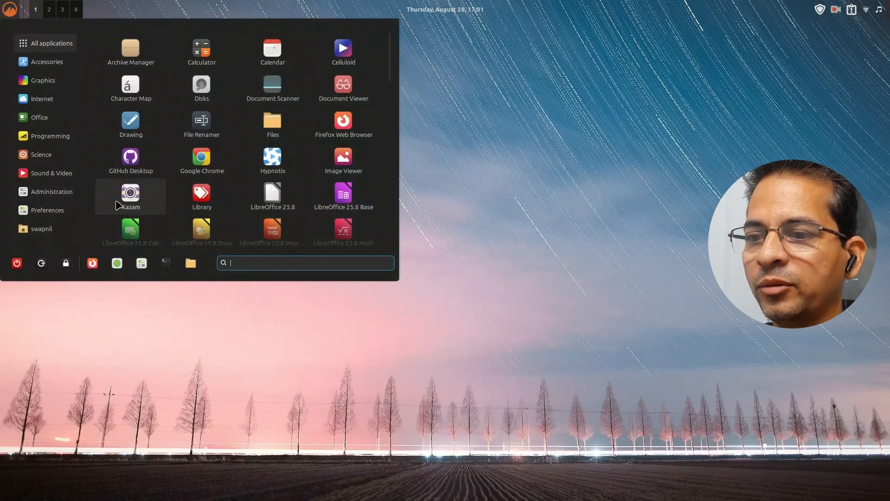
left_click(140, 261)
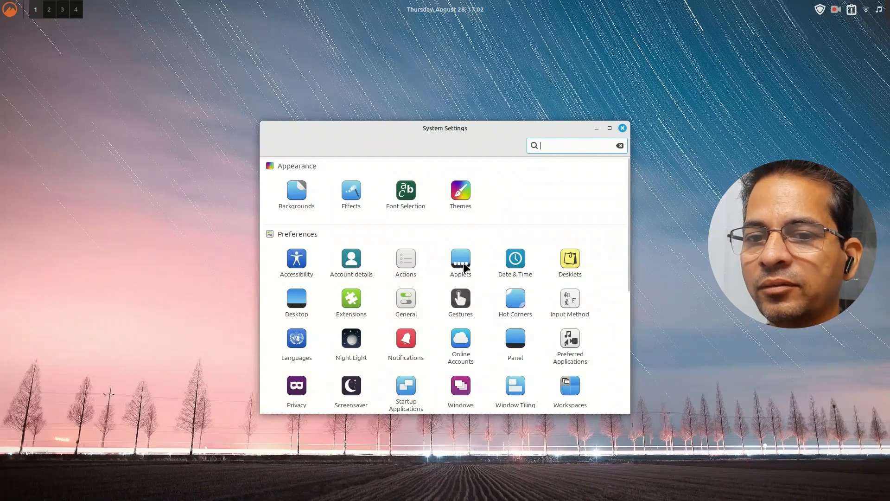
left_click(562, 267)
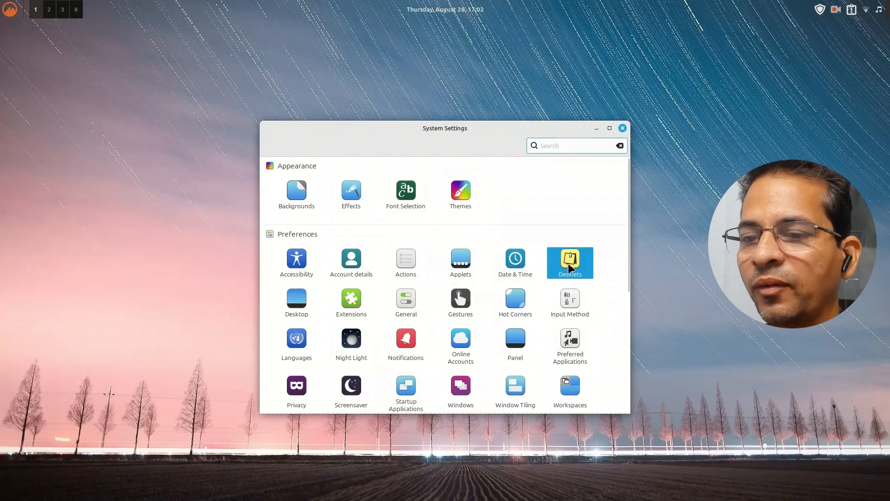
left_click(443, 147)
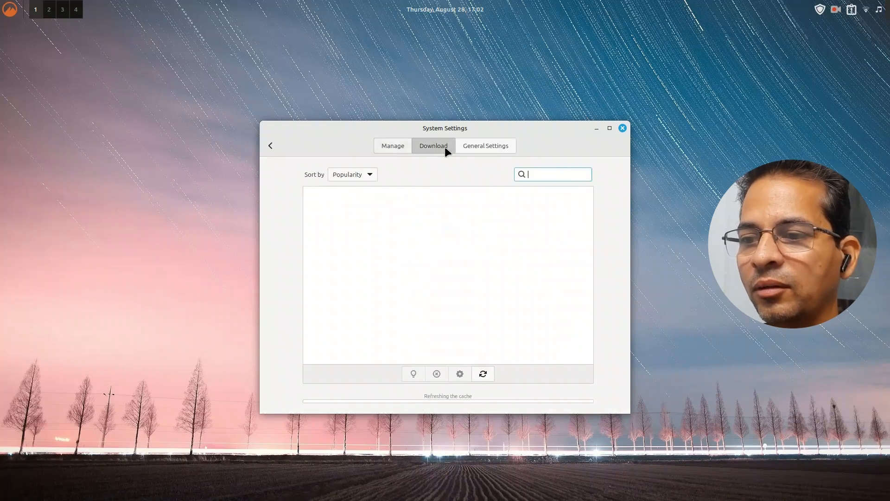
type("we")
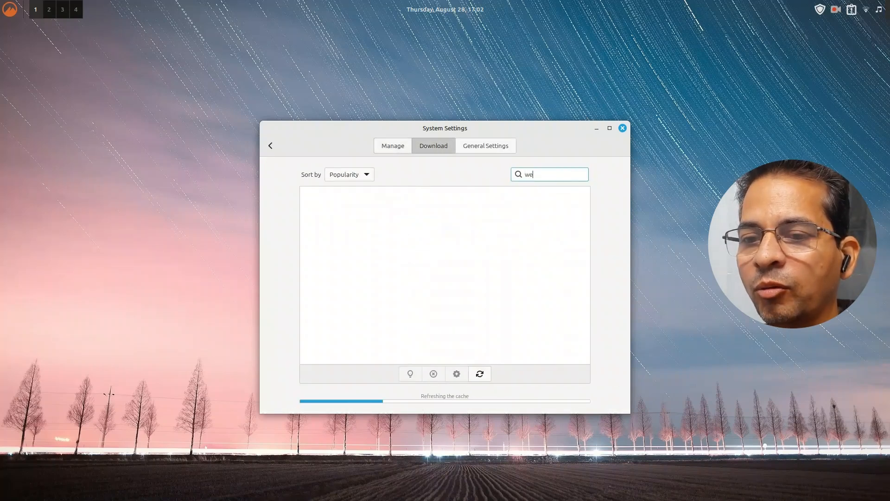
type("ather")
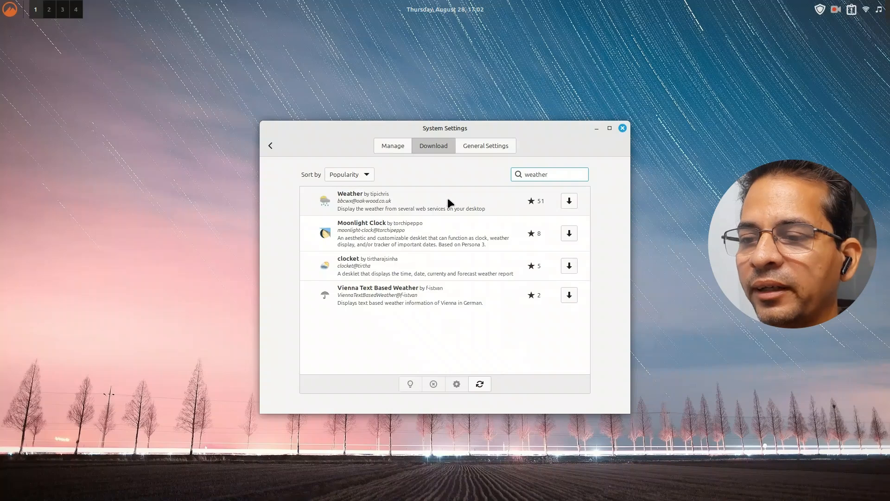
left_click(448, 202)
left_click(570, 202)
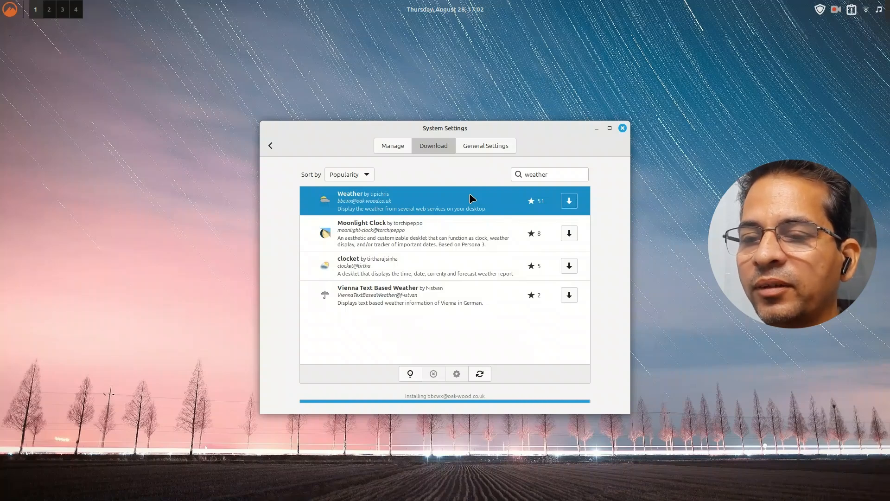
Step: Add the installed Weather desklet to the desktop and place it in the lower-right area of the wallpaper
left_click(392, 147)
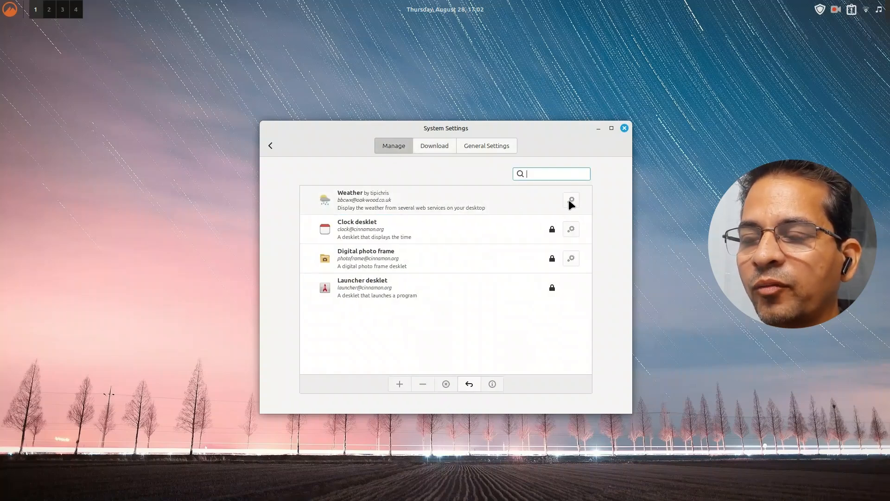
left_click(510, 203)
left_click(400, 384)
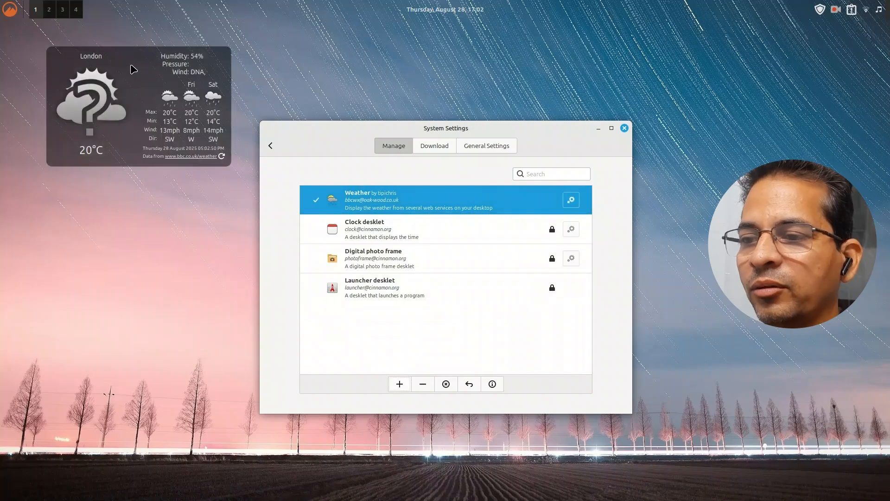
left_click_drag(134, 70, 789, 343)
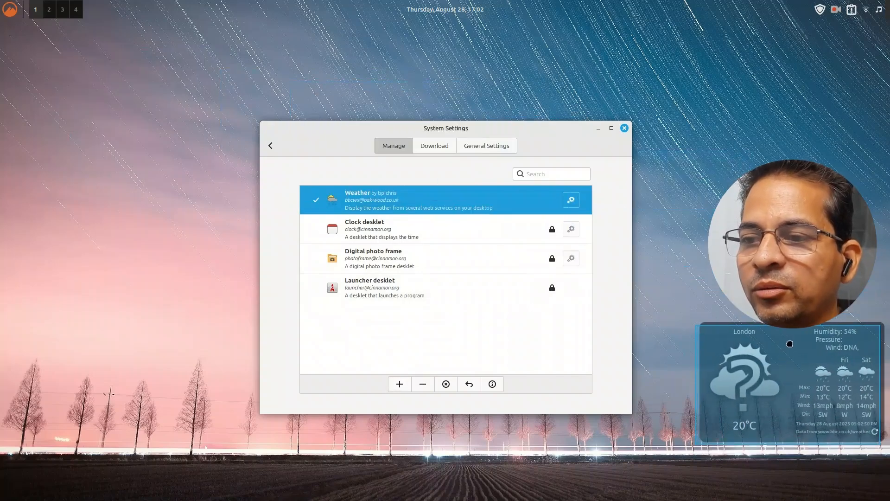
Step: Set the Weather desklet's data service to Open Weather Map Free and shift the desklet left so it fits on the desktop
left_click(571, 199)
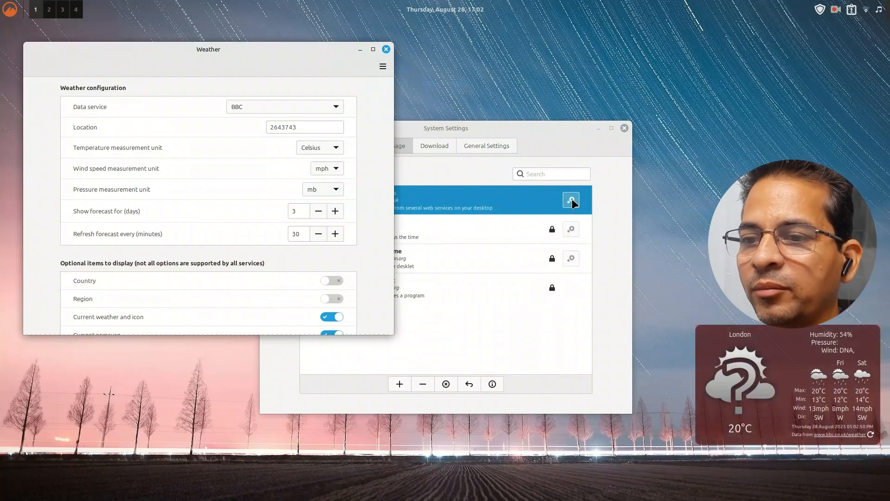
left_click(276, 113)
left_click(332, 164)
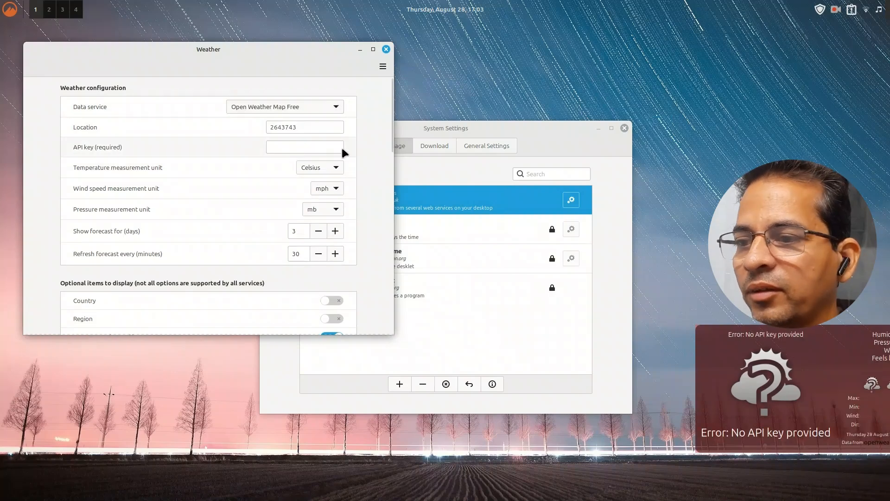
left_click_drag(712, 342, 665, 330)
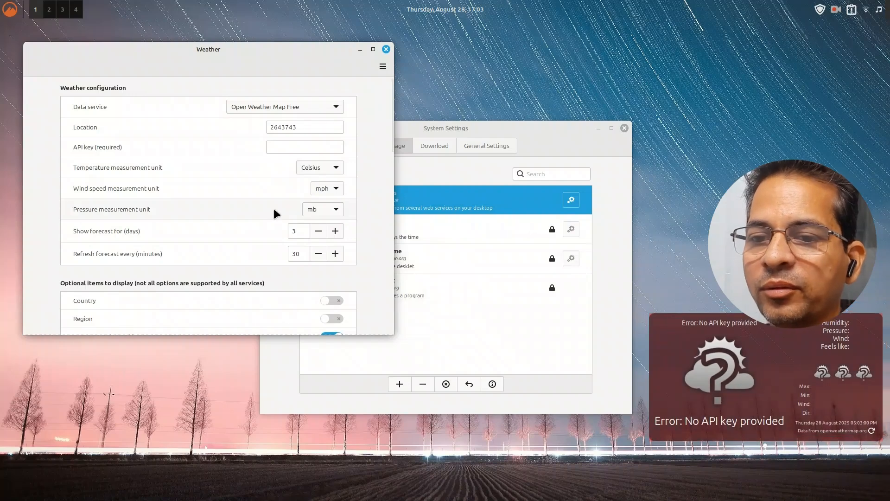
Step: Make the Weather desklet's background fully transparent and close its configuration
scroll(374, 218, "down", 15)
scroll(374, 218, "up", 3)
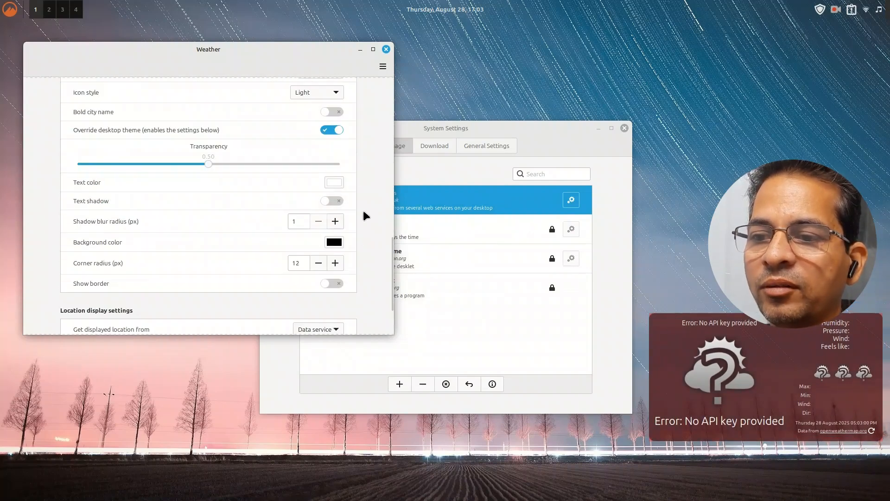
left_click_drag(209, 163, 75, 164)
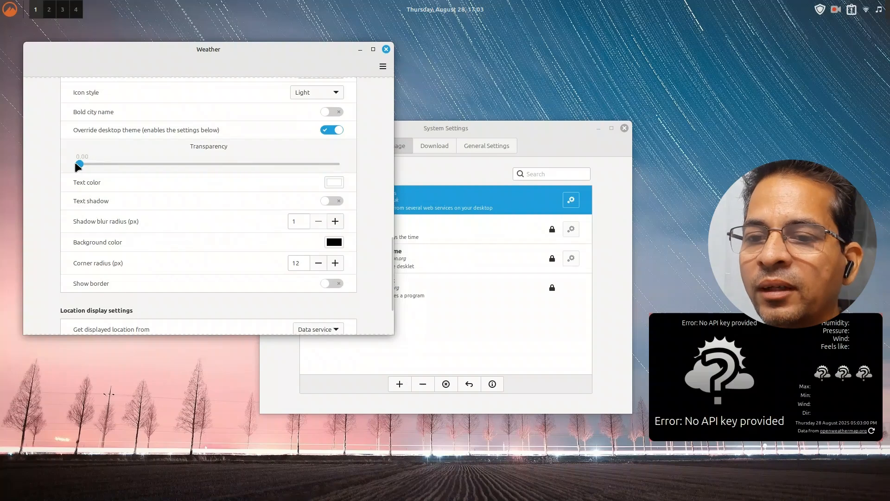
left_click(386, 49)
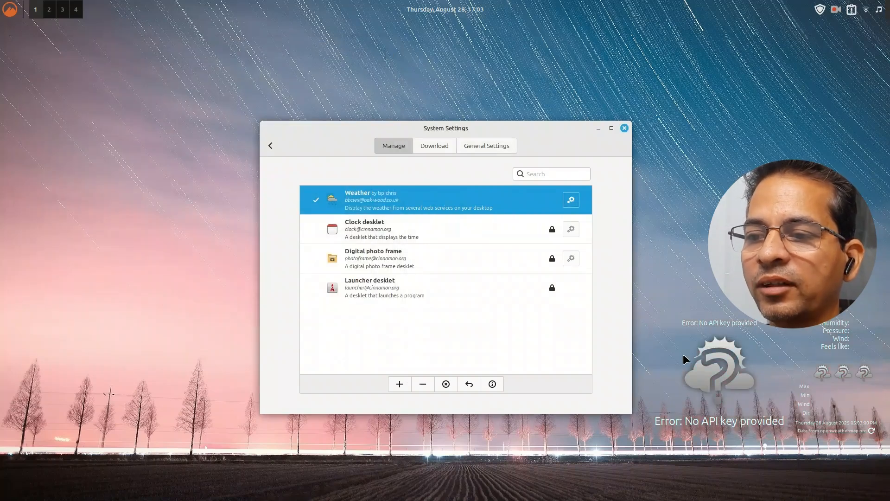
Step: Move the Weather desklet to the upper-right area of the desktop and close the settings window
left_click(700, 360)
left_click(882, 27)
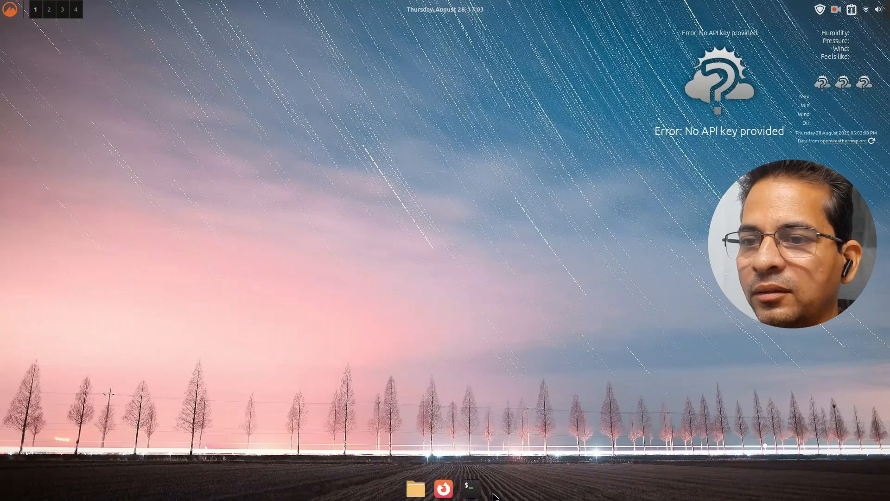
Step: In the file manager, copy the Vortex-Dark-Icons folder from the icons folder on the C0 drive
left_click(415, 486)
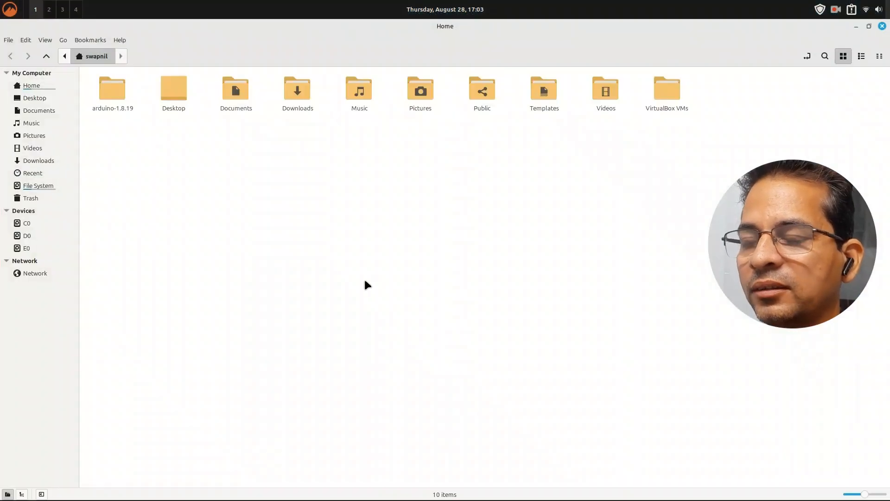
right_click(851, 95)
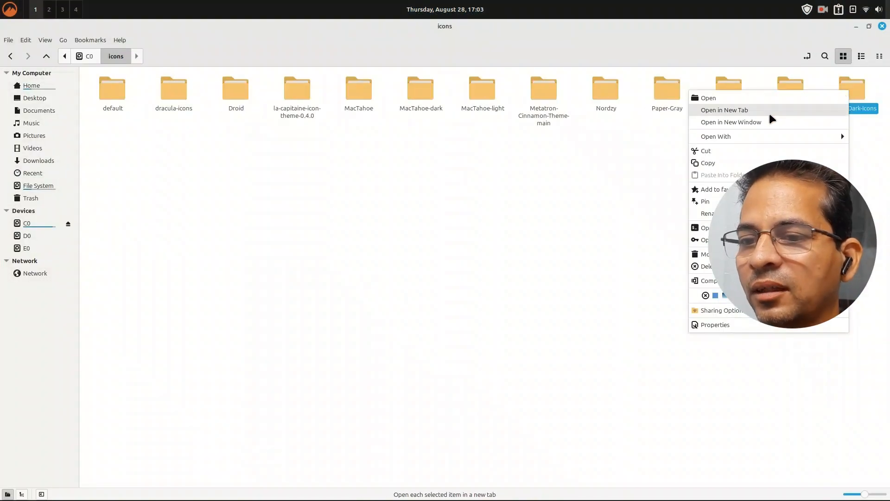
left_click(730, 163)
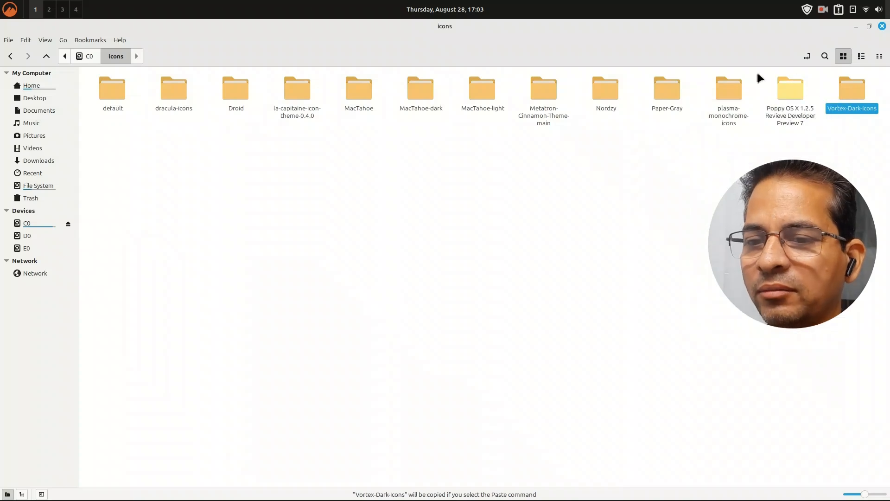
Step: Show hidden files in the home folder and open the .icons folder
left_click(37, 87)
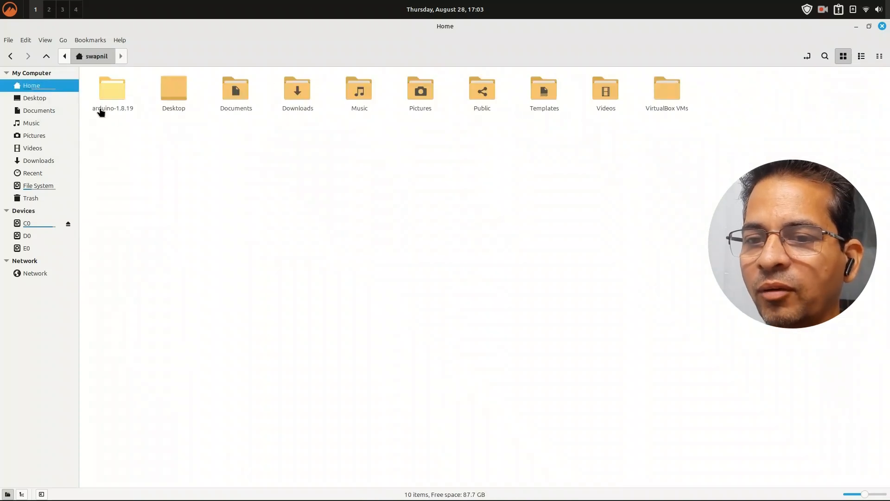
left_click(46, 41)
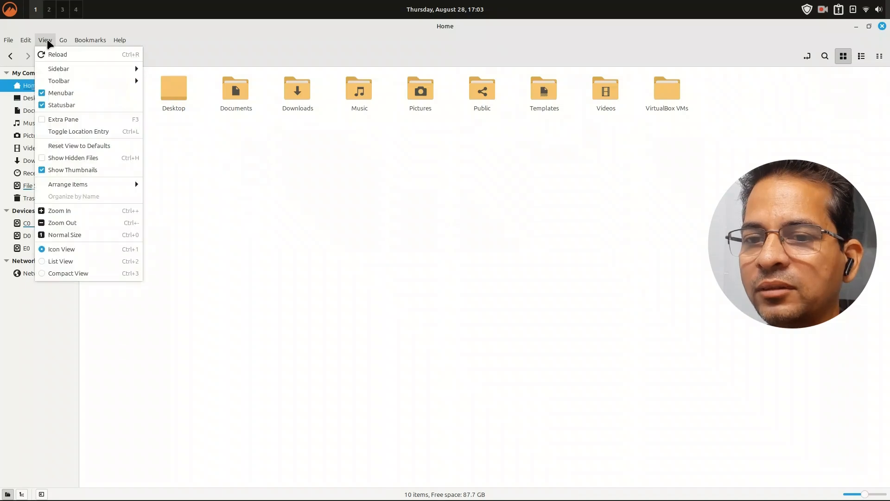
left_click(70, 158)
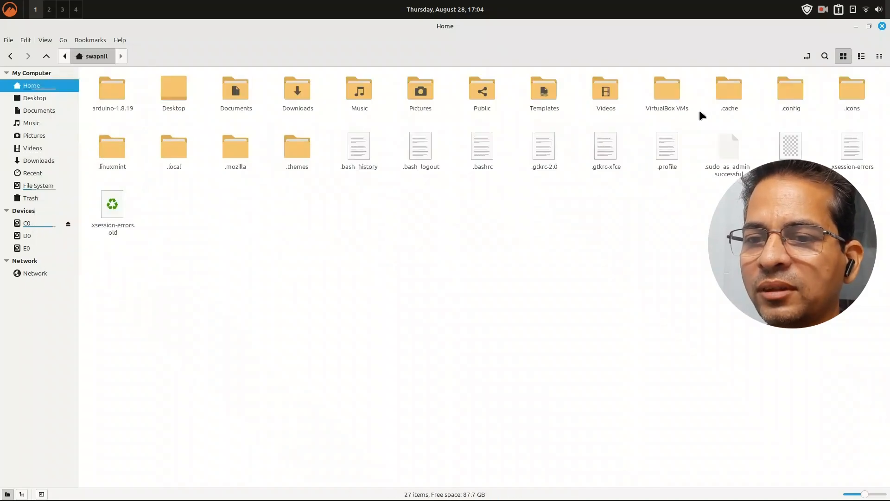
double_click(851, 90)
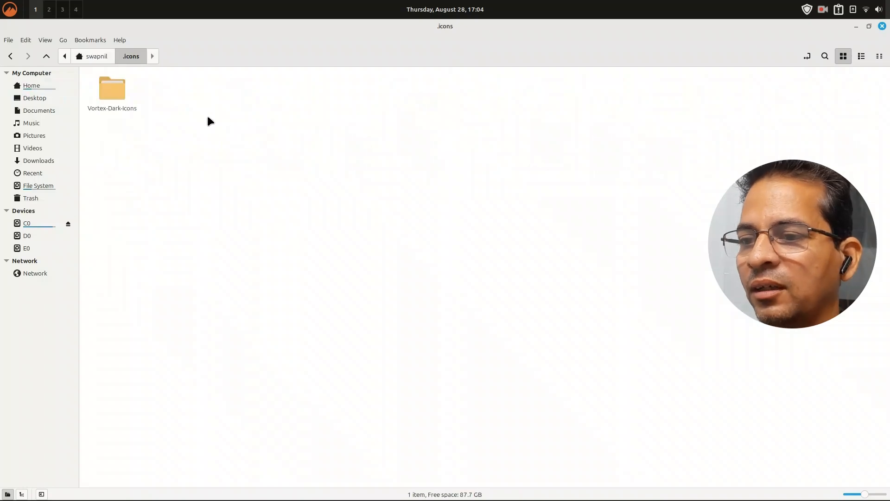
Step: Paste Vortex-Dark-Icons into the .icons folder, merging folders and replacing all conflicting files, and minimize the file manager
right_click(188, 101)
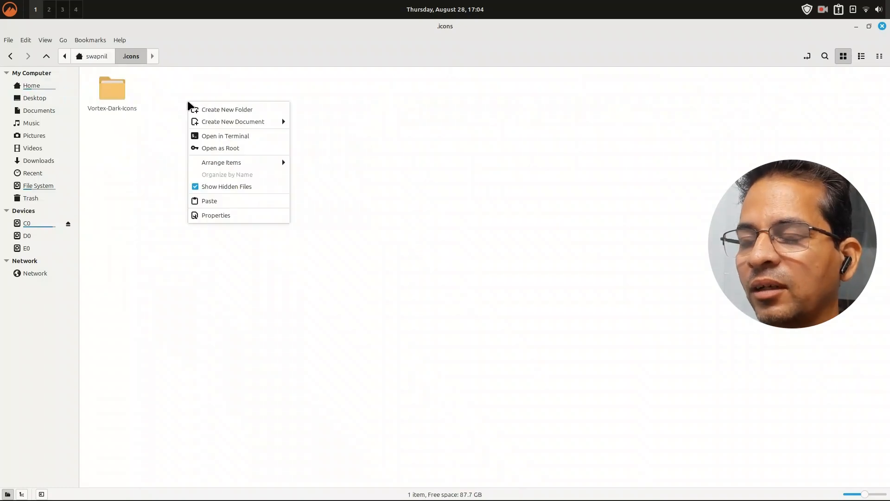
left_click(210, 201)
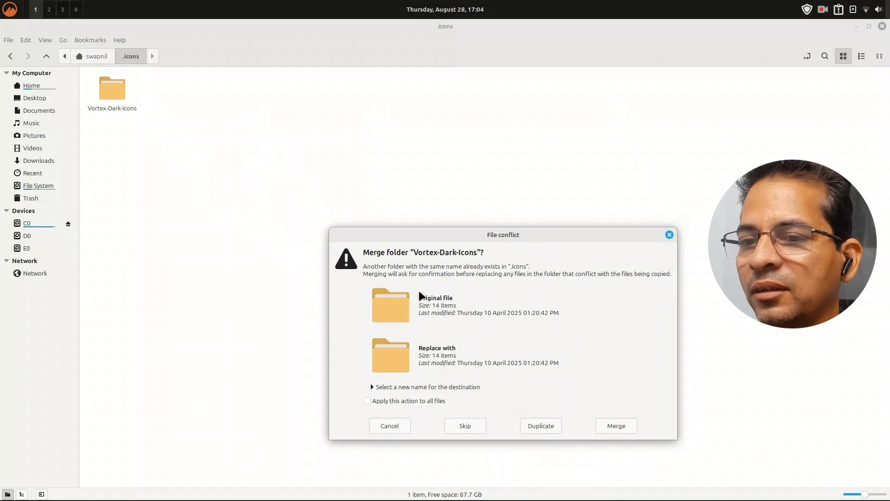
left_click(423, 402)
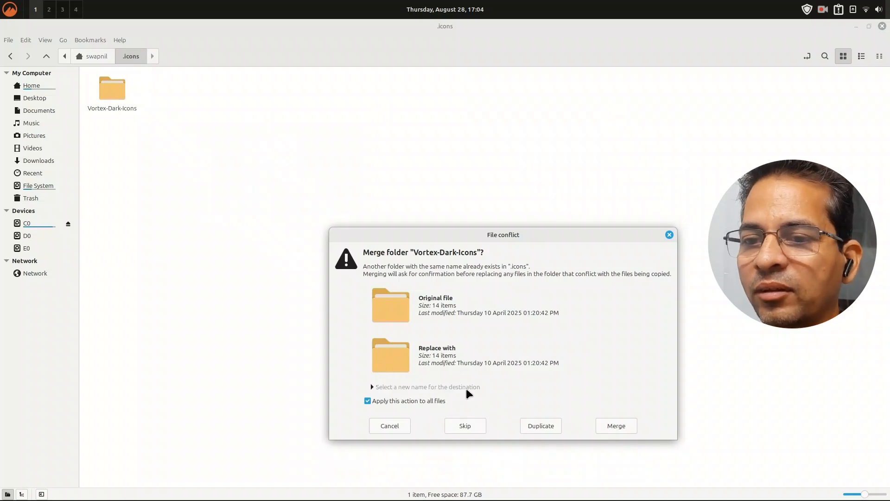
left_click(613, 425)
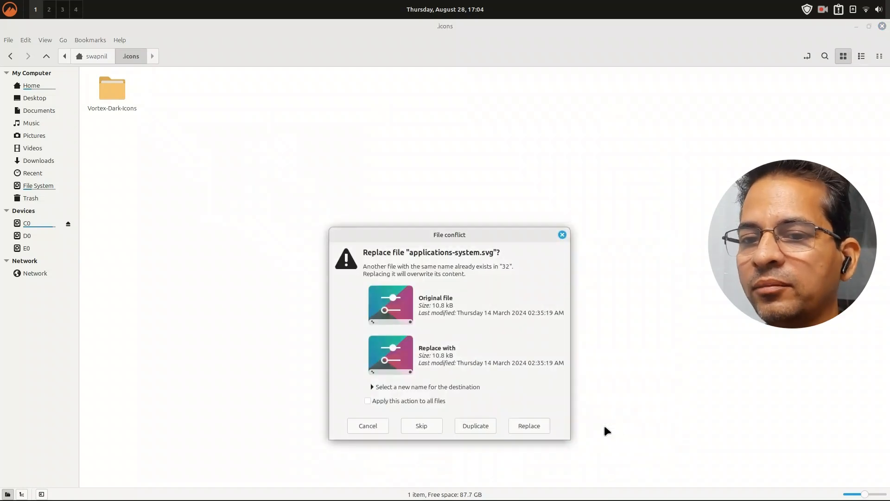
left_click(387, 401)
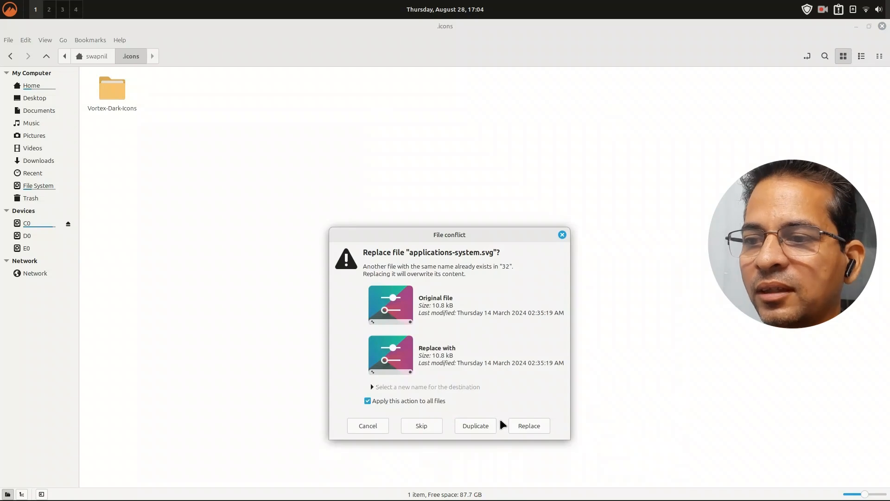
left_click(525, 423)
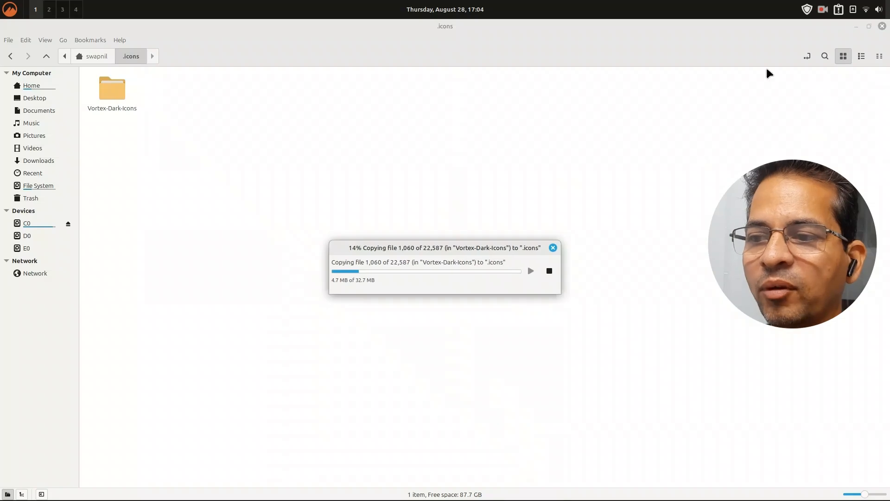
left_click(856, 27)
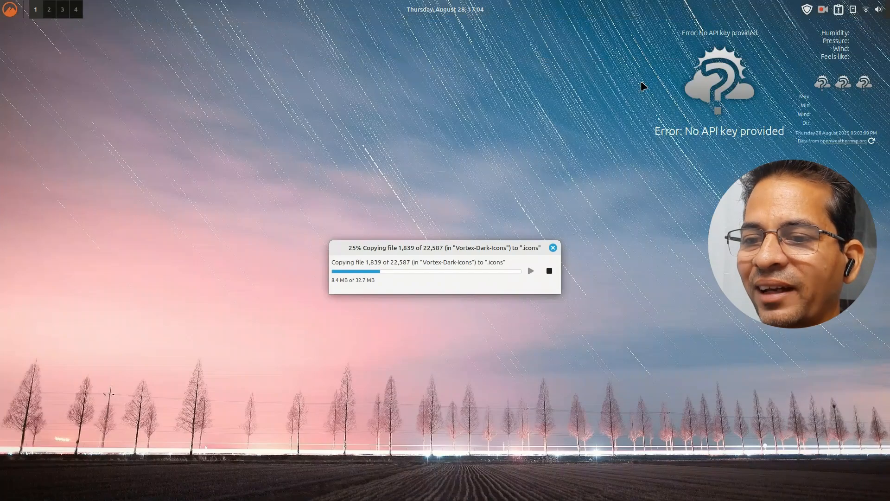
Step: Search the applications for Themes and open its advanced settings
left_click(10, 10)
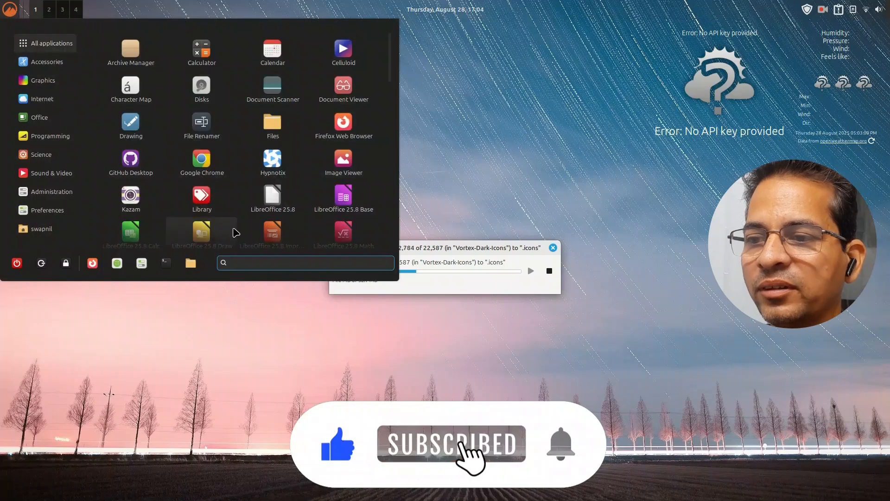
scroll(236, 232, "down", 10)
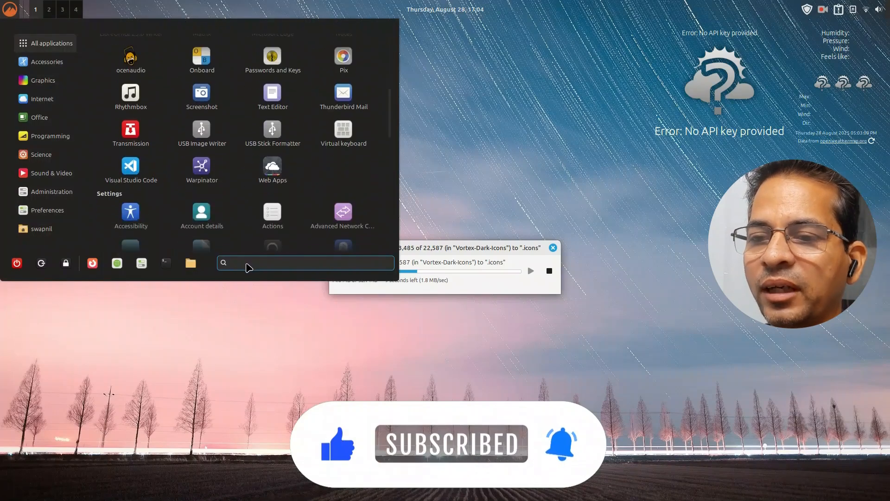
type("th")
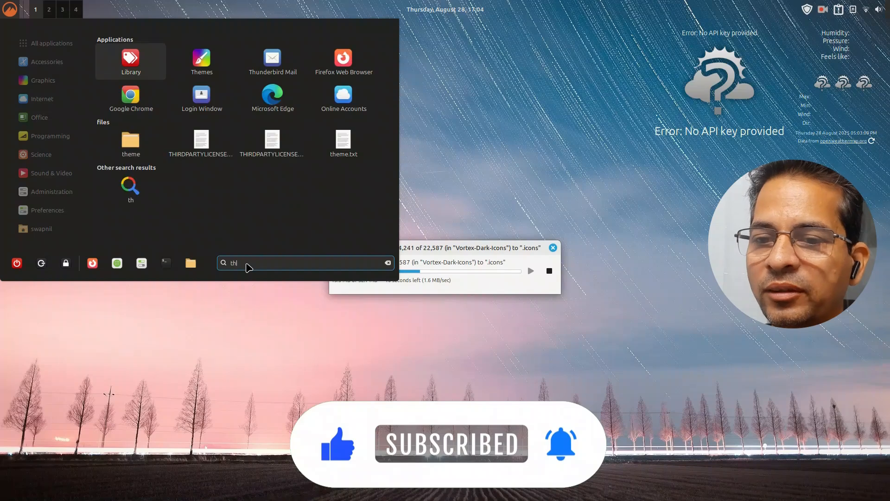
left_click(197, 69)
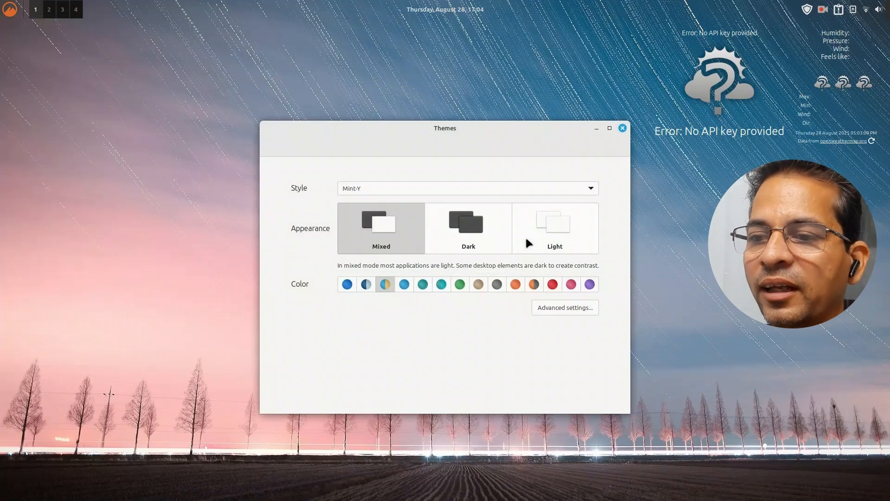
left_click(573, 310)
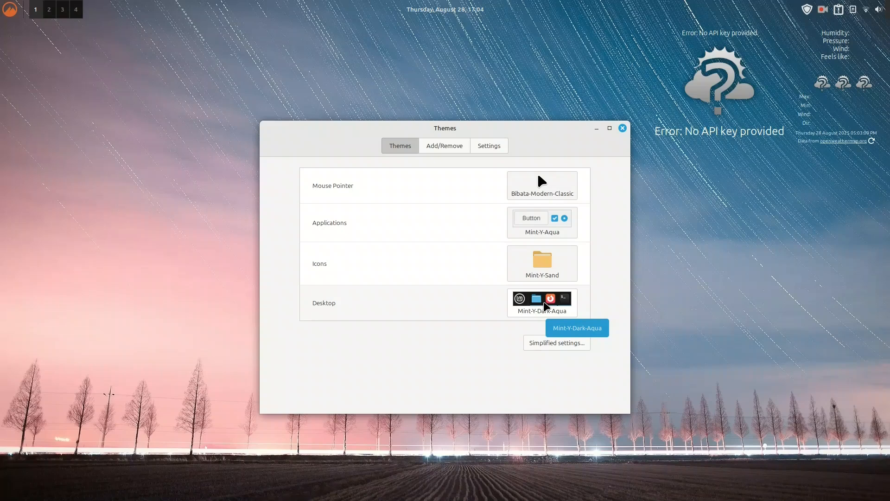
Step: Set the applications theme to Mint-L-Dark-Aqua and the icon theme to Vortex-Dark-Icons
left_click(542, 226)
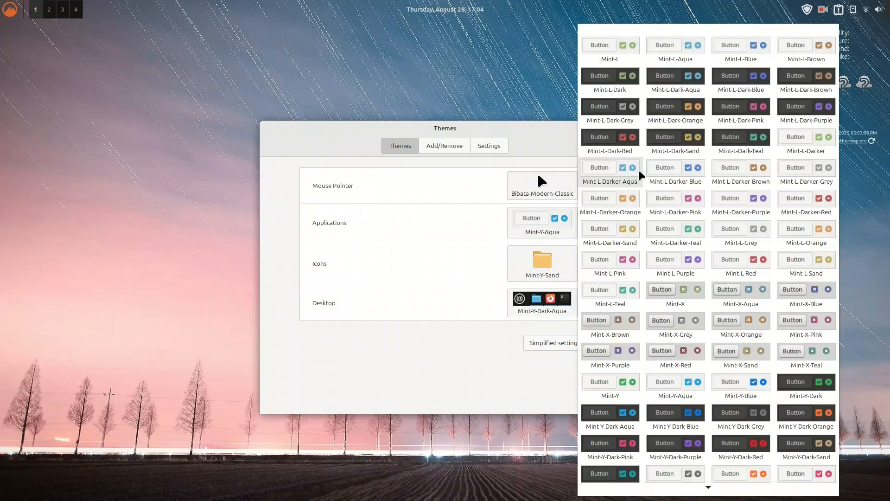
left_click(675, 80)
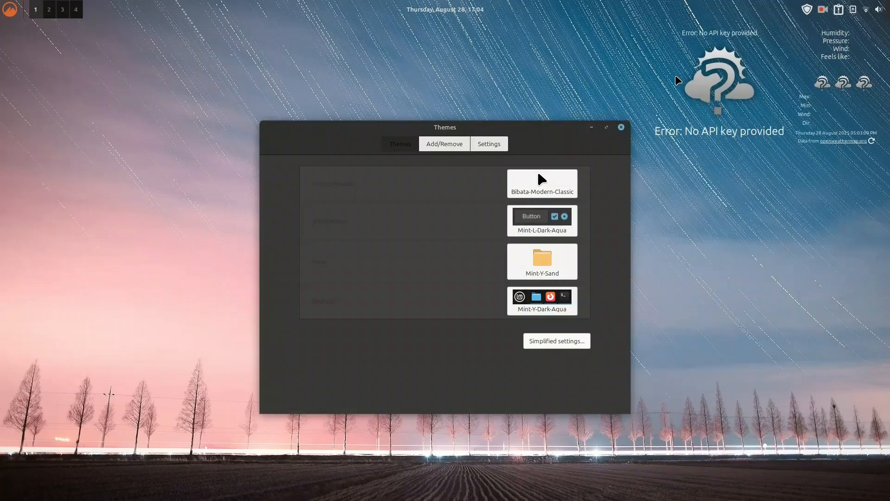
left_click(543, 265)
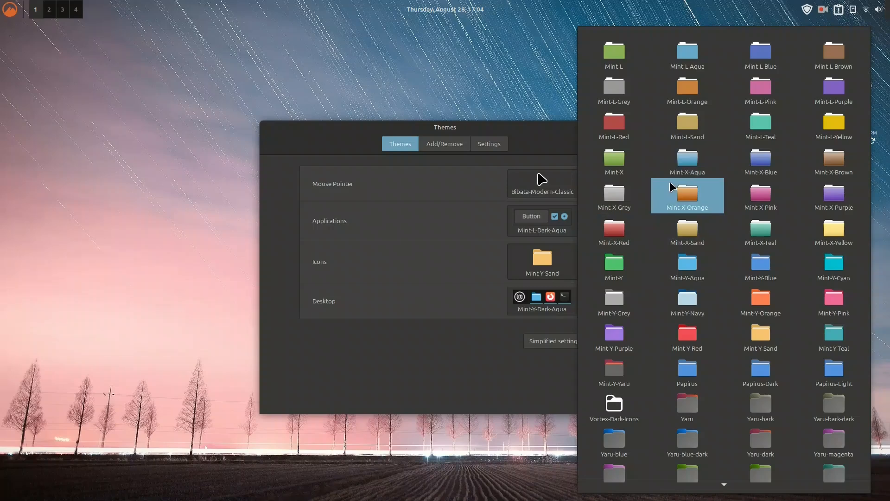
left_click(621, 400)
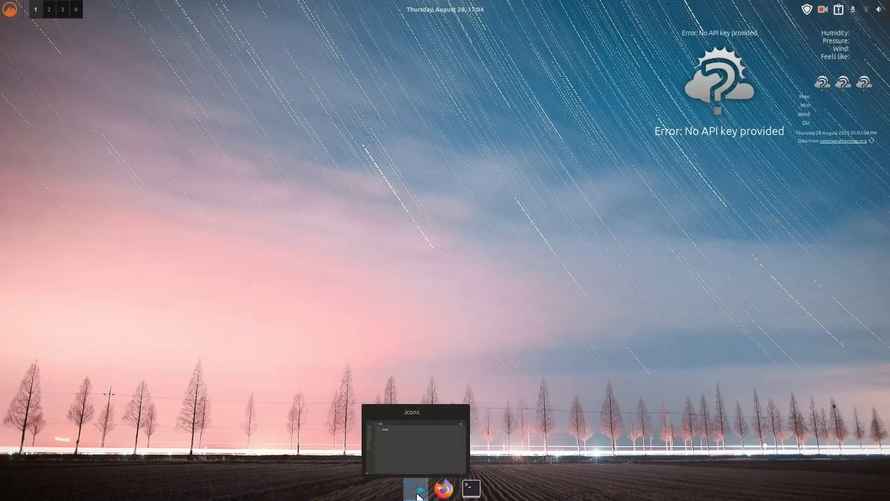
Step: Examine the new icons in the file manager across Downloads, File System, Recent and the C0, D0 and E0 drives, and close it
left_click(419, 495)
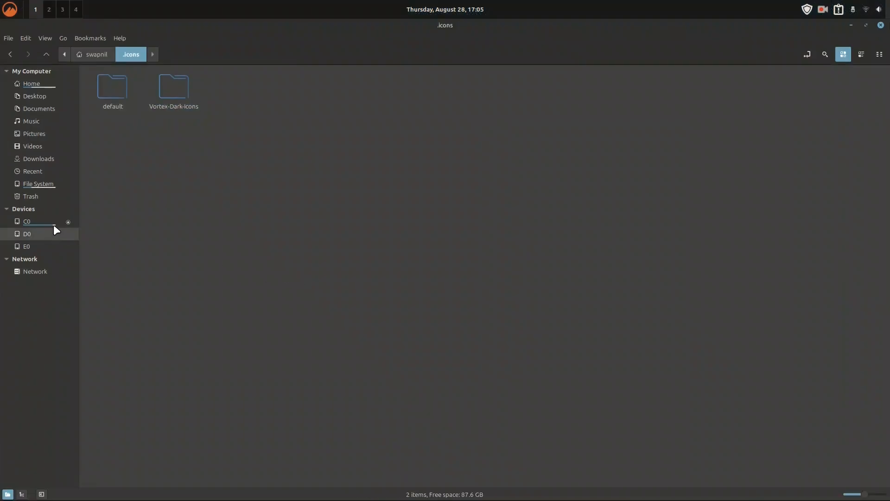
left_click(41, 160)
left_click(46, 187)
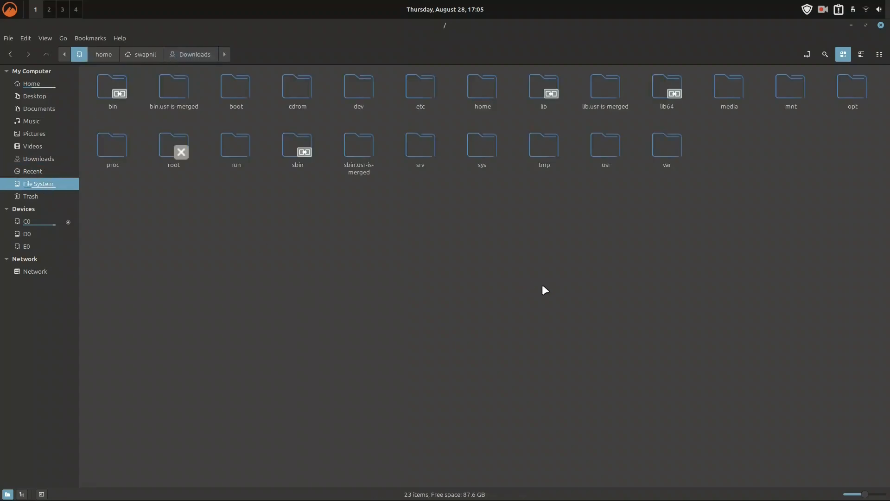
left_click(42, 171)
left_click(44, 221)
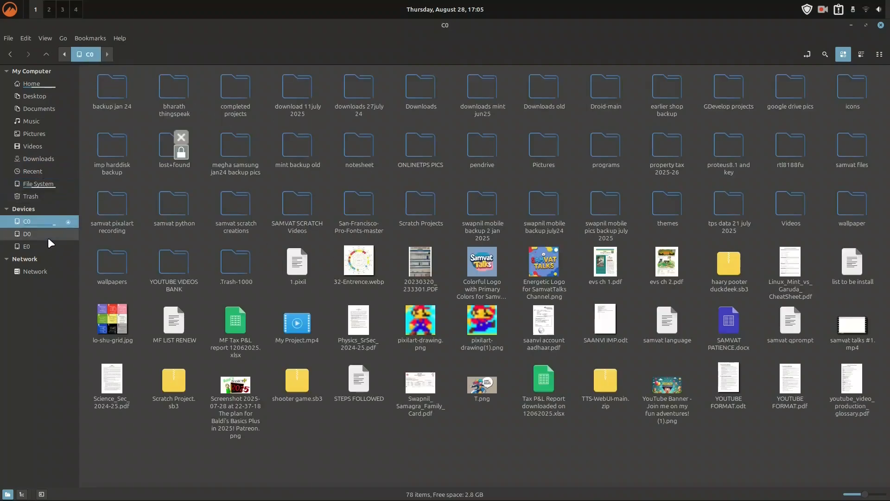
left_click(47, 235)
left_click(37, 245)
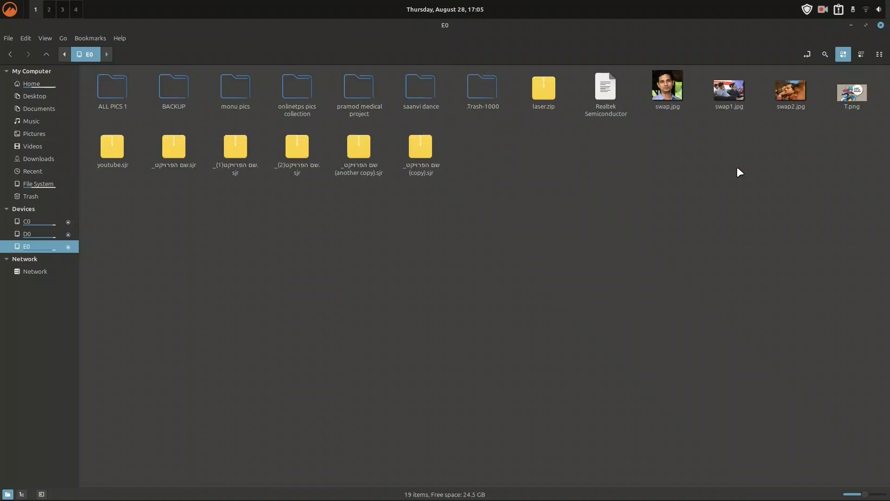
left_click(881, 26)
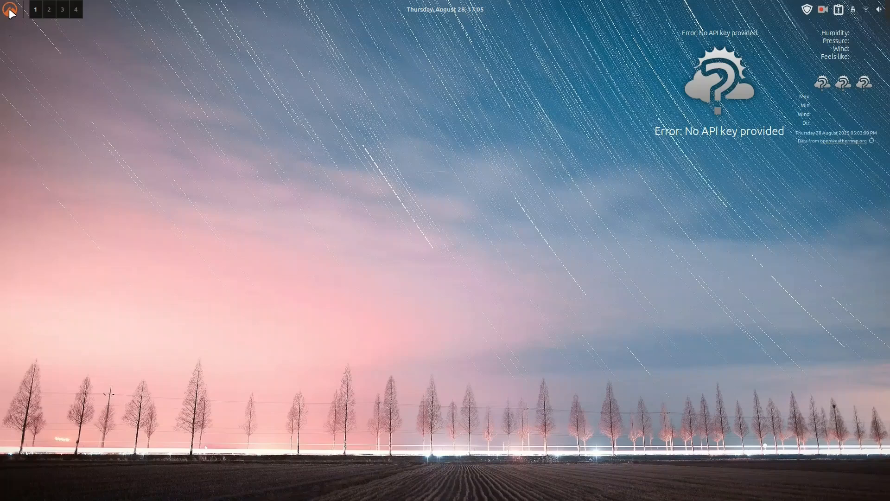
Step: In the Hot Corners settings, enable the lower-right corner for Show the desktop and the lower-left for Show all windows, and close the settings
key("super")
scroll(195, 209, "down", 5)
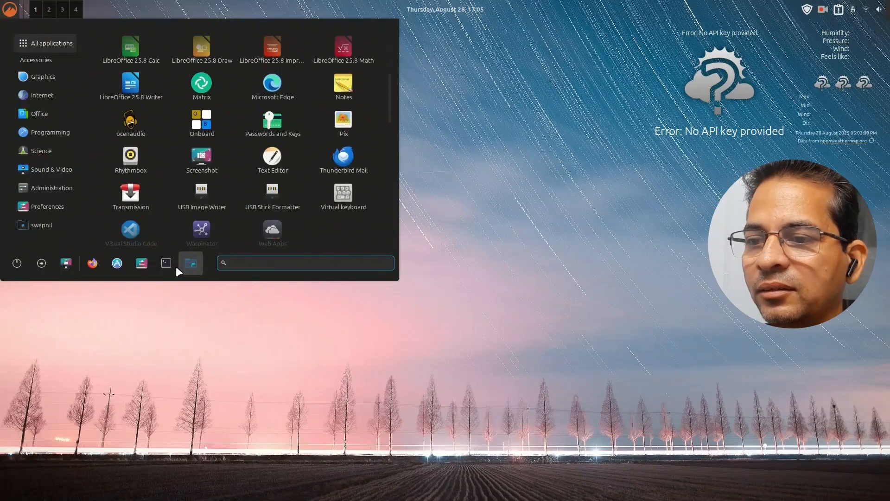
left_click(140, 263)
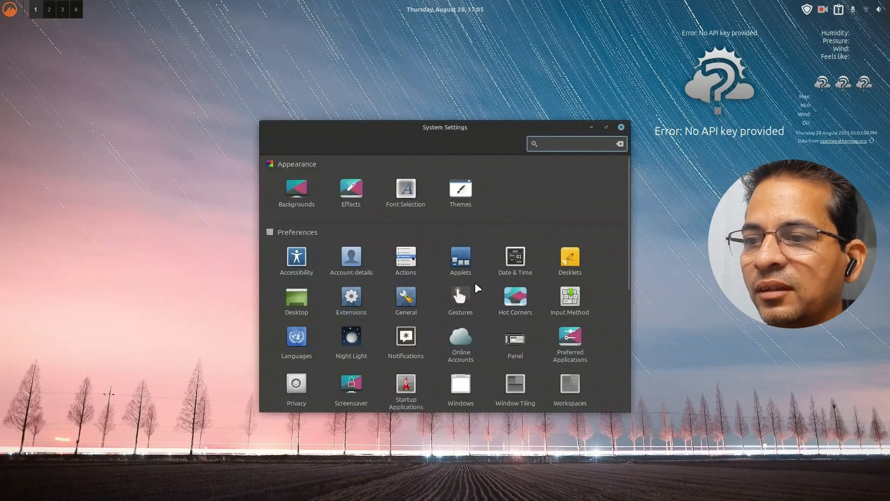
left_click(519, 304)
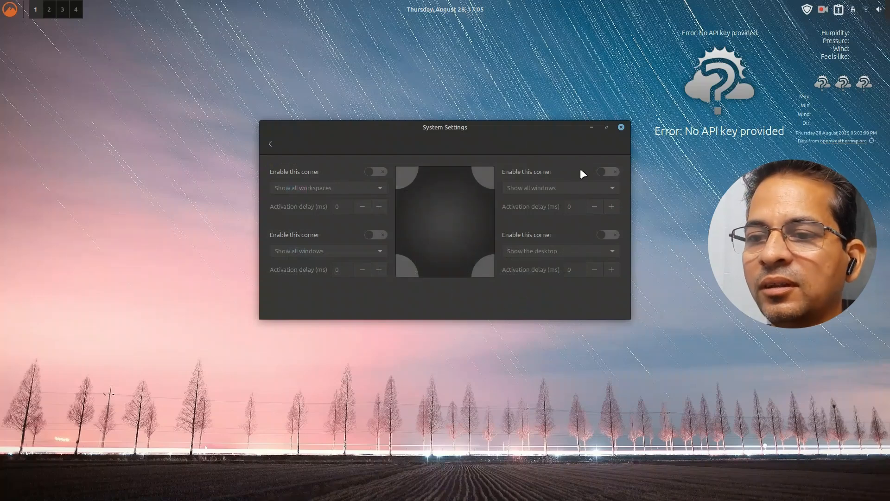
left_click(616, 235)
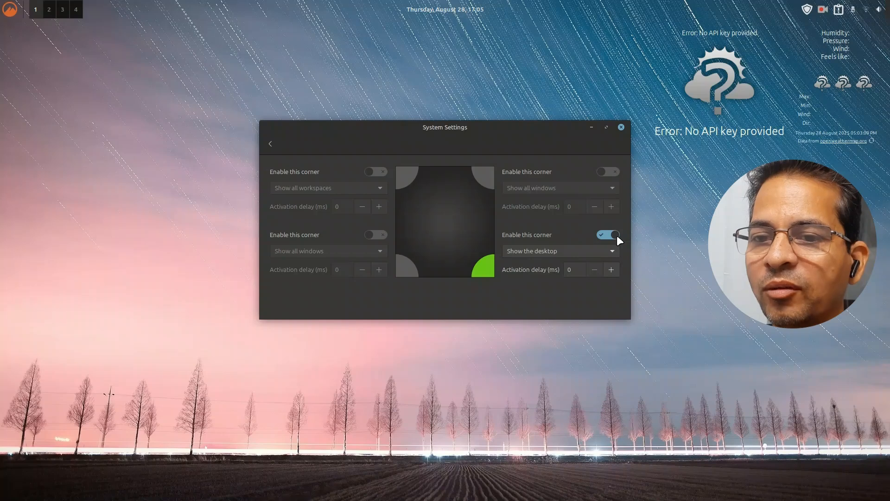
left_click(368, 235)
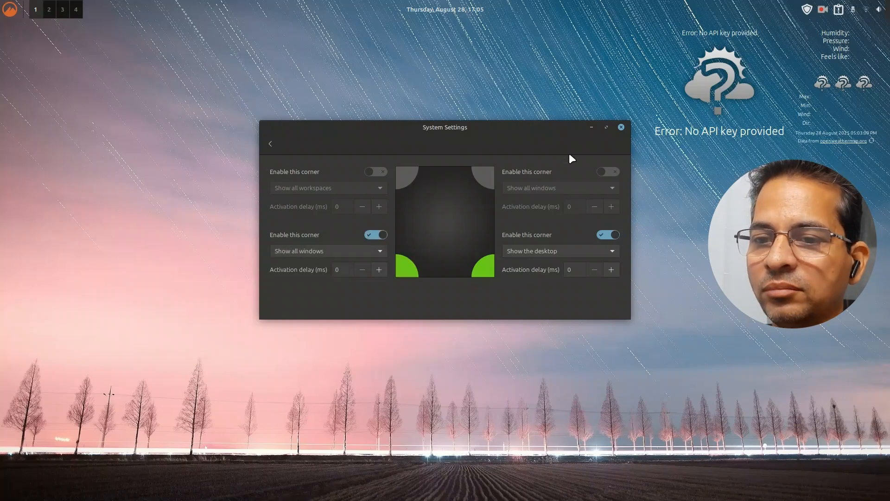
left_click(621, 127)
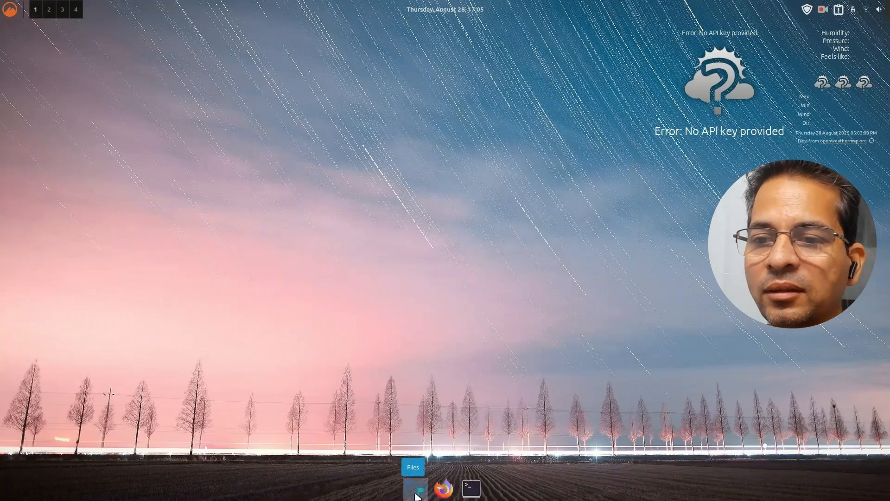
Step: Open the file manager and test the lower-right hot corner for showing the desktop
left_click(417, 494)
mouse_move(889, 500)
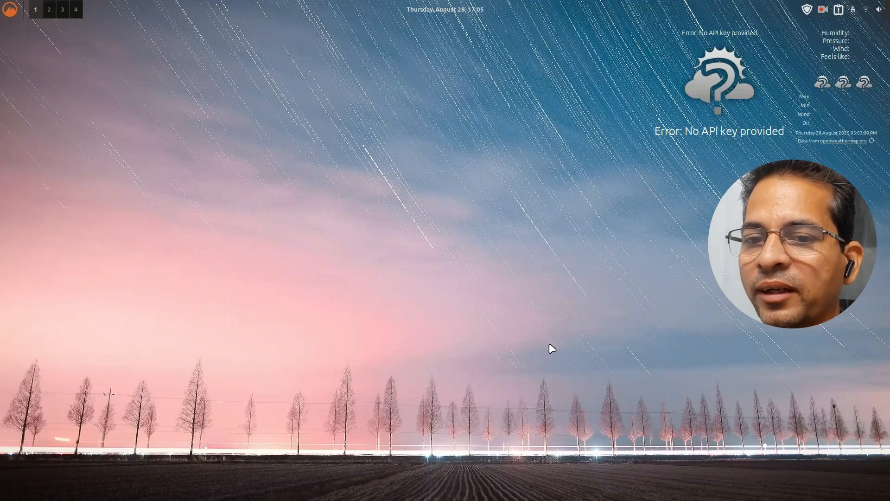
left_click(413, 492)
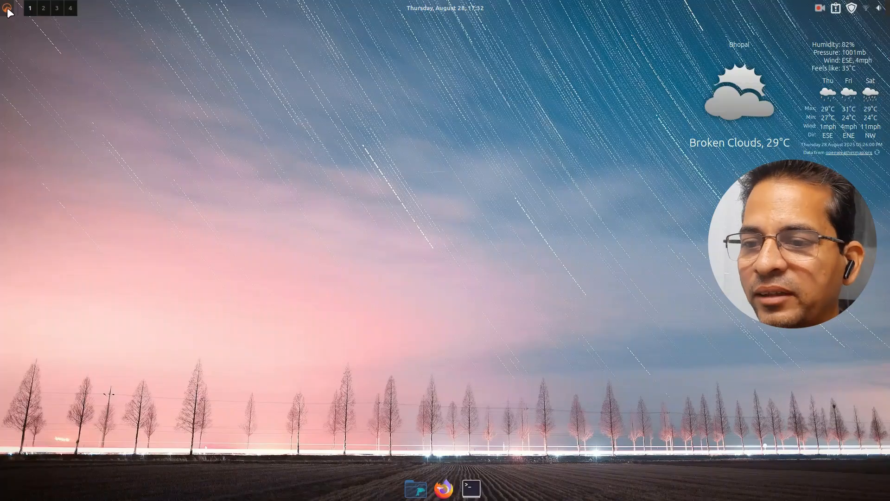
Step: Open the downloadable extensions in System Settings and search for "lamp"
left_click(7, 8)
left_click(250, 107)
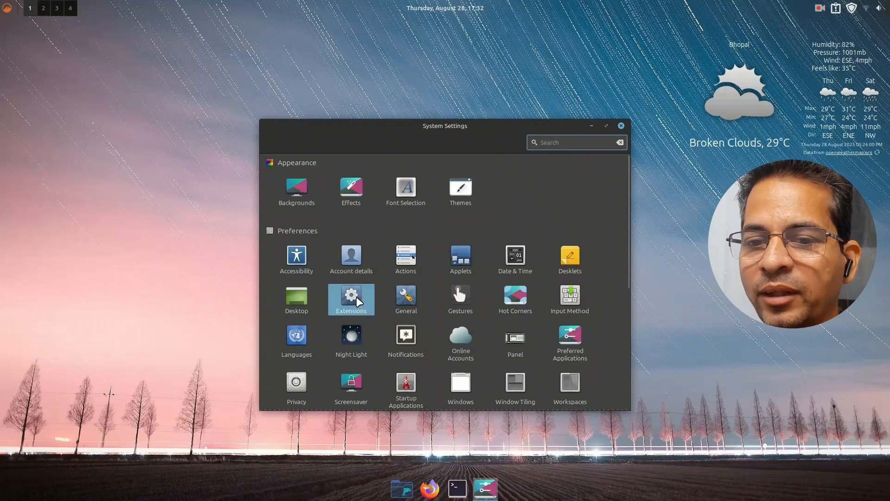
left_click(356, 296)
left_click(464, 142)
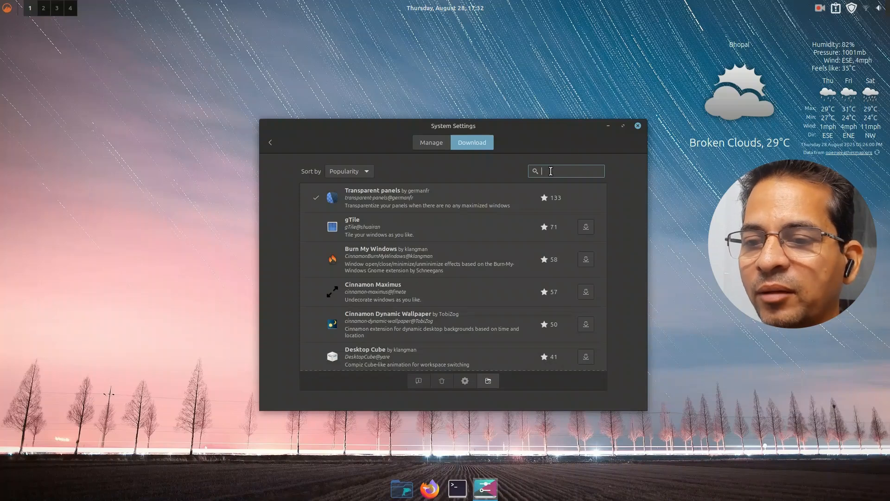
type("lamp")
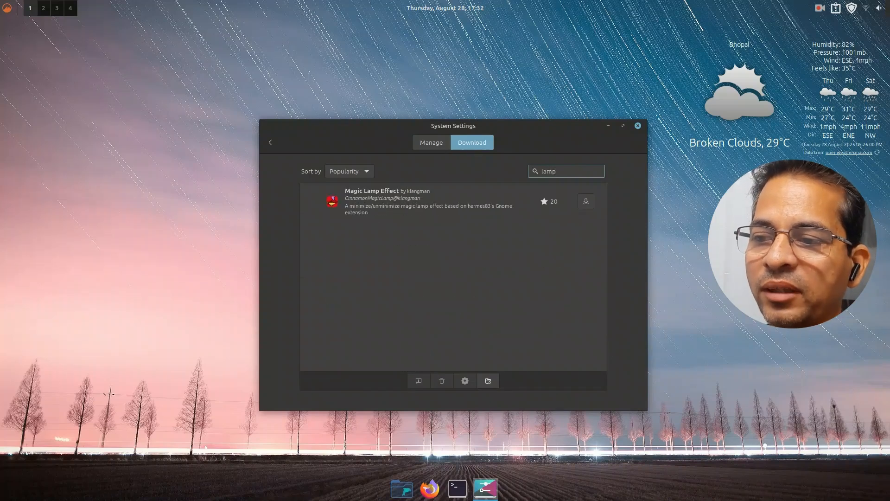
Step: Download and install the Magic Lamp Effect extension and show the installed extensions
left_click(489, 199)
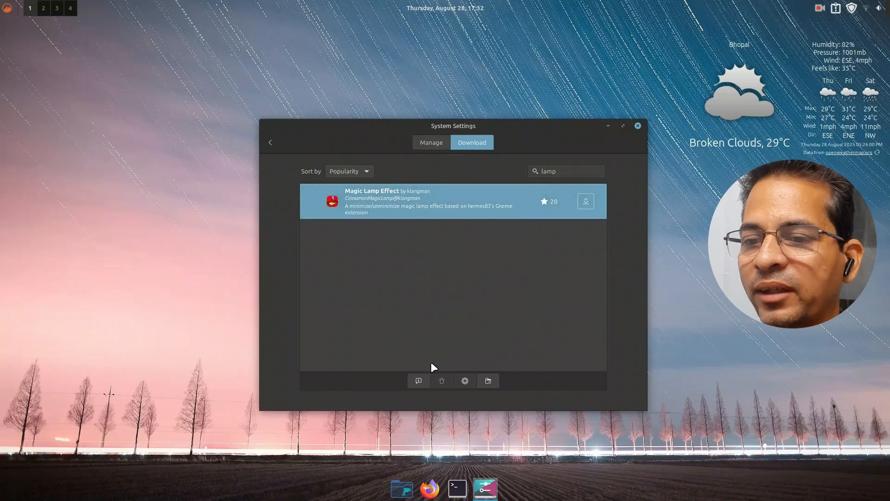
left_click(585, 202)
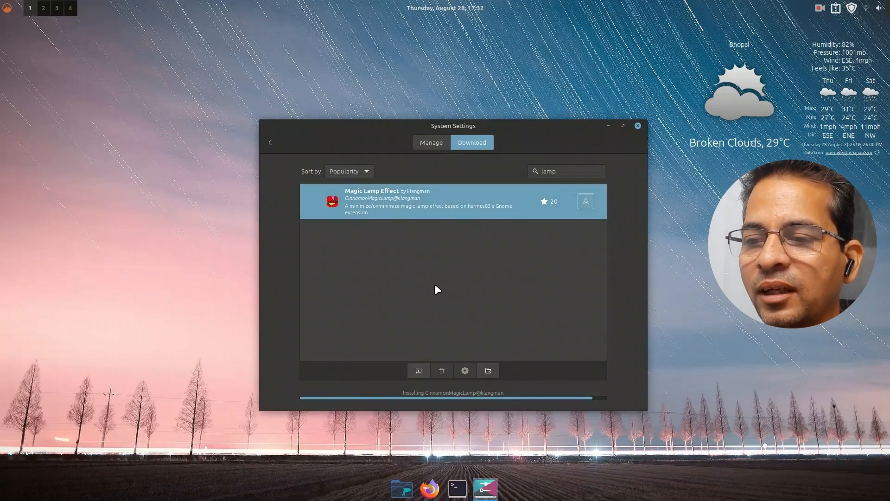
left_click(427, 143)
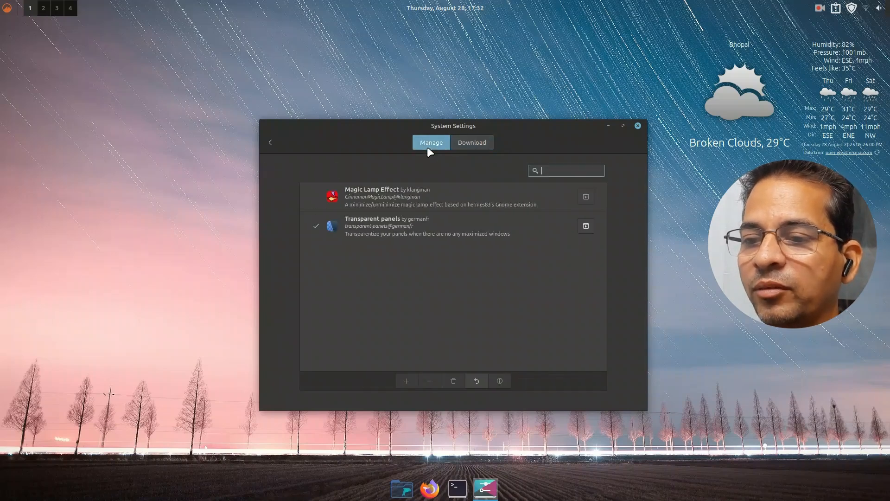
Step: Enable the Magic Lamp Effect extension, test it by minimizing and restoring the settings and file manager windows, and close the settings
left_click(449, 196)
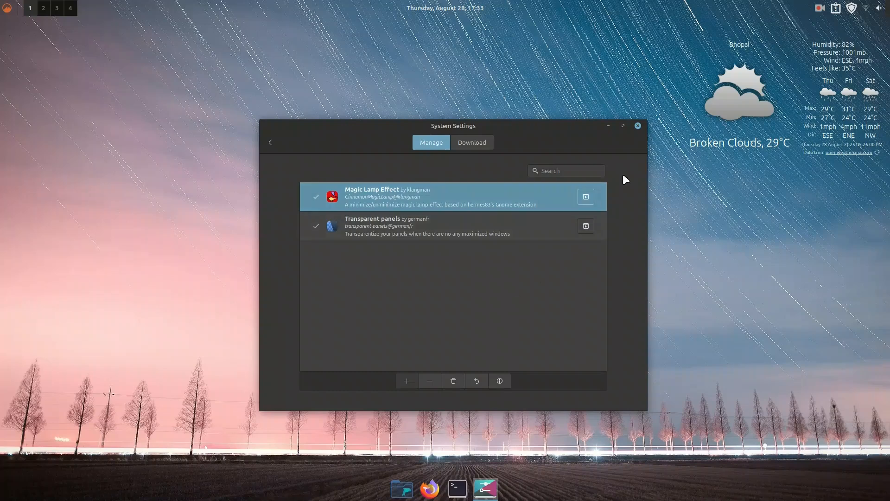
left_click(609, 126)
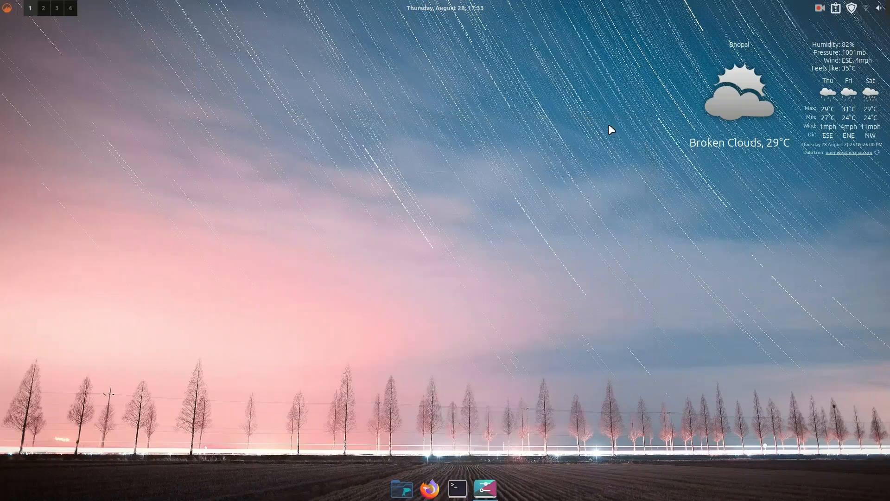
left_click(403, 496)
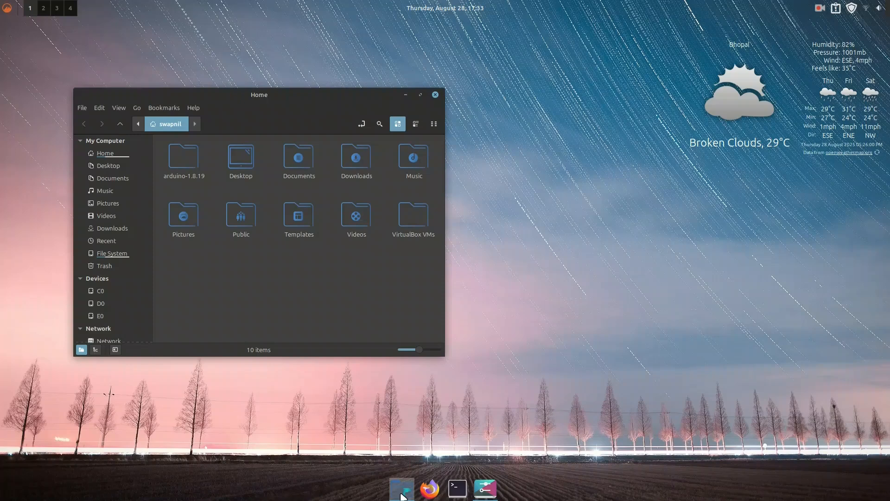
left_click(406, 95)
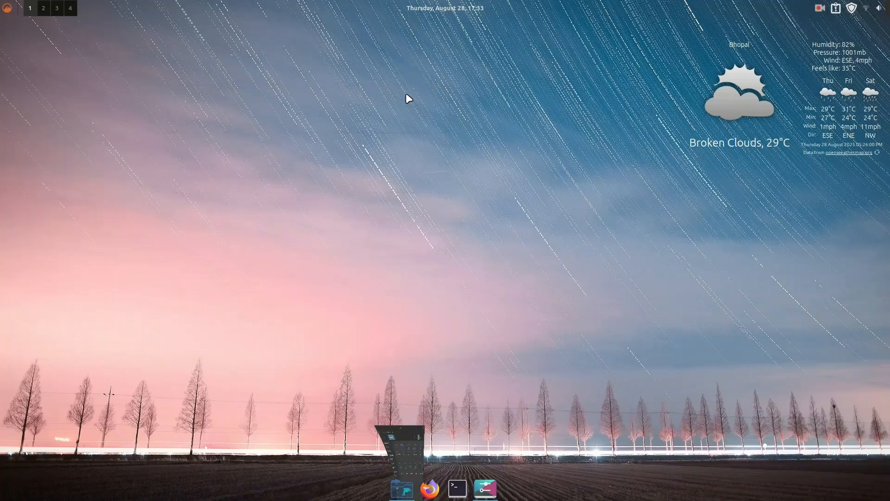
left_click(485, 487)
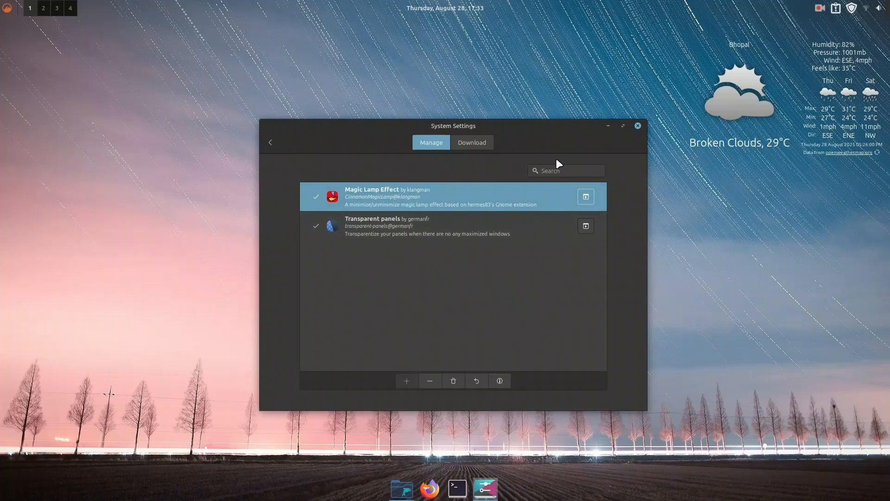
left_click(637, 125)
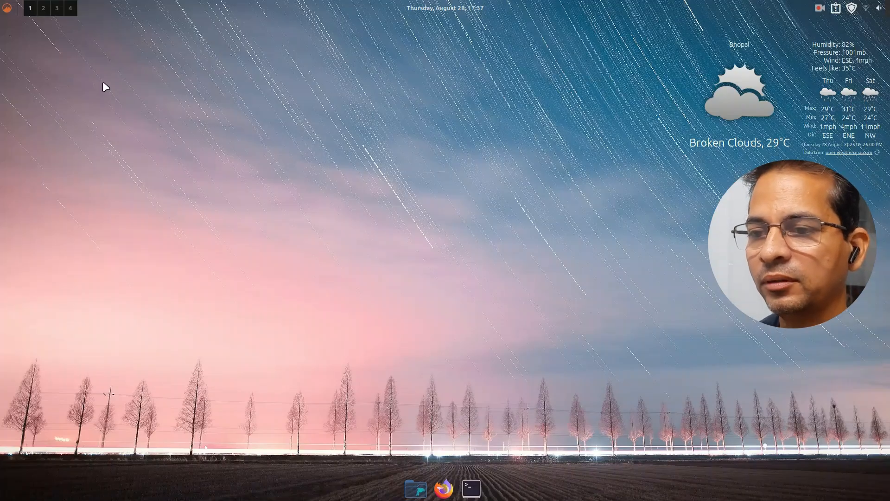
Step: In the Windows section of System Settings, set the Alt-Tab switcher style to Timeline (3D)
left_click(7, 9)
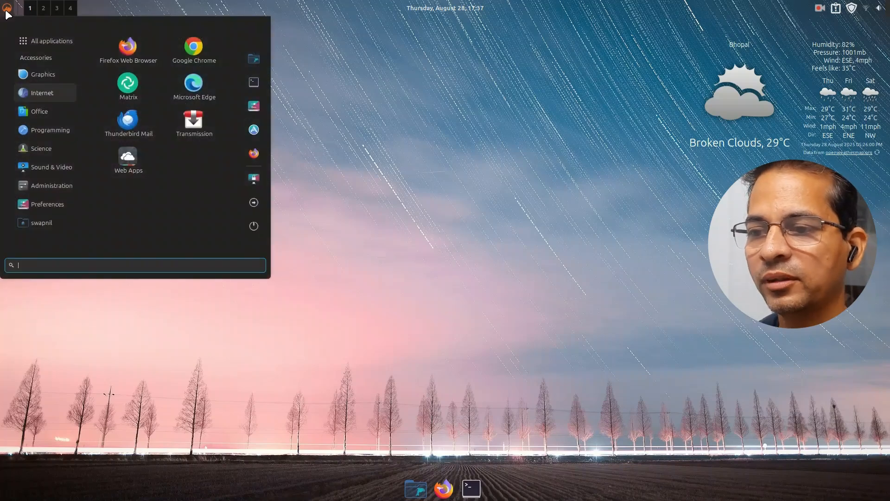
left_click(249, 106)
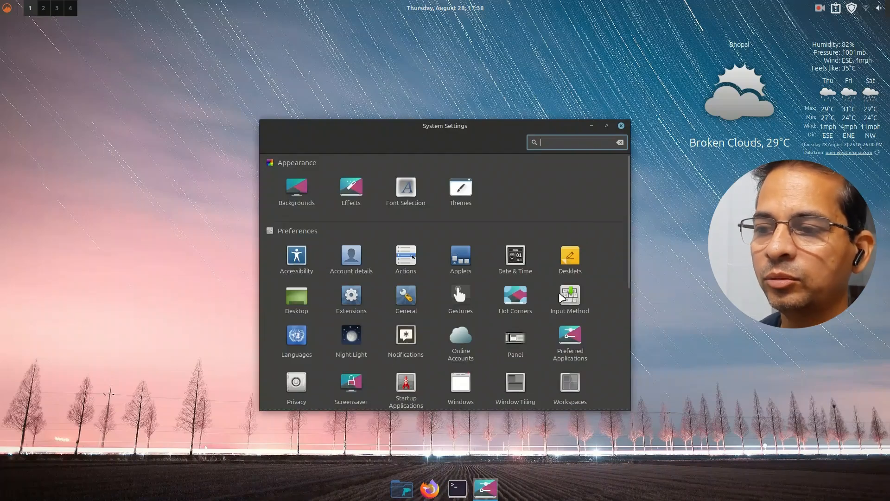
scroll(597, 294, "down", 2)
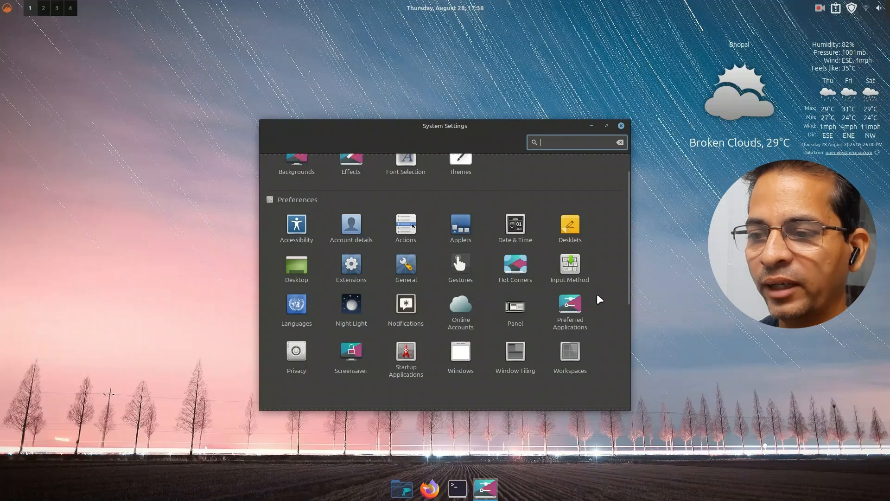
scroll(599, 299, "down", 1)
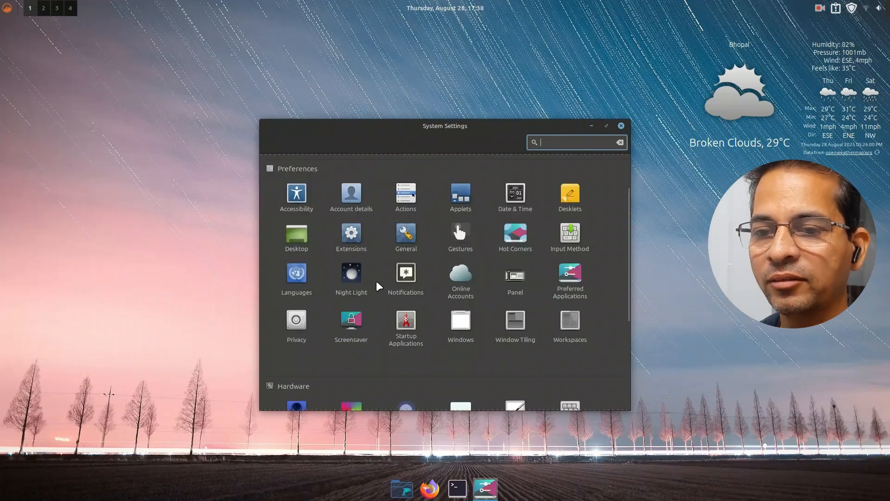
left_click(460, 324)
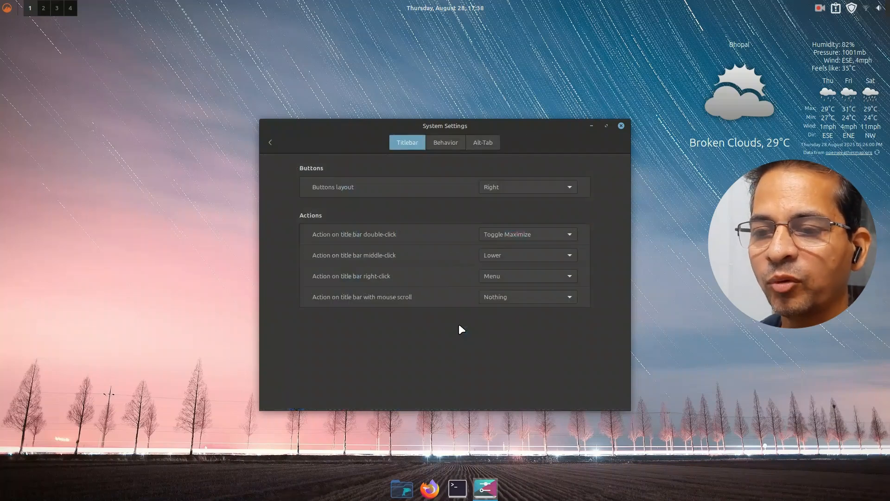
left_click(478, 143)
left_click(529, 189)
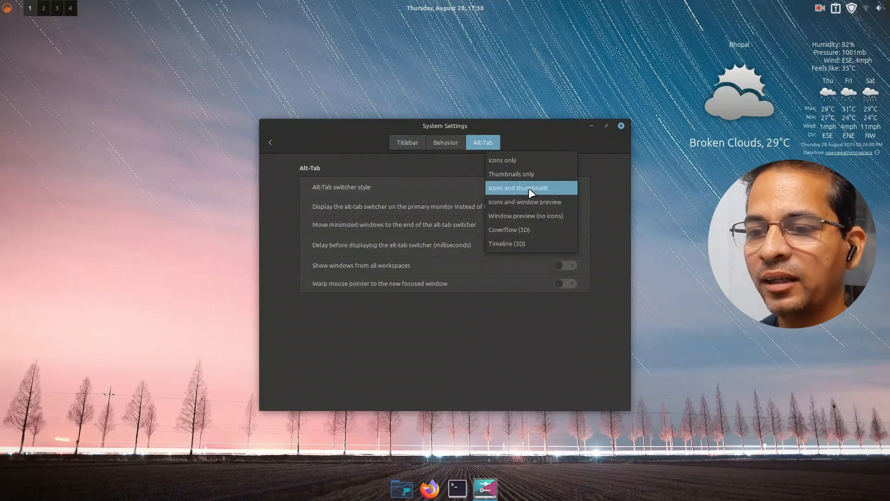
left_click(512, 241)
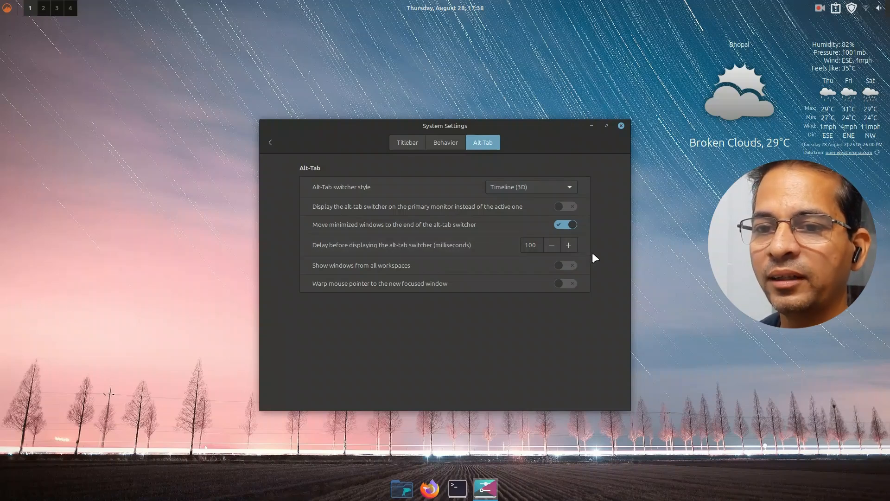
Step: Test the new Alt-Tab switcher with the file manager and System Settings, check the title bar options and close the settings
key("alt+Tab")
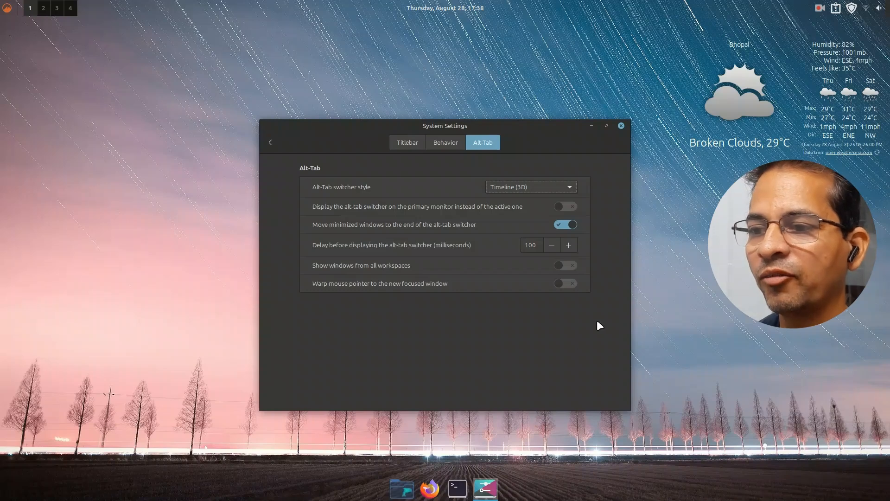
key("alt+Tab")
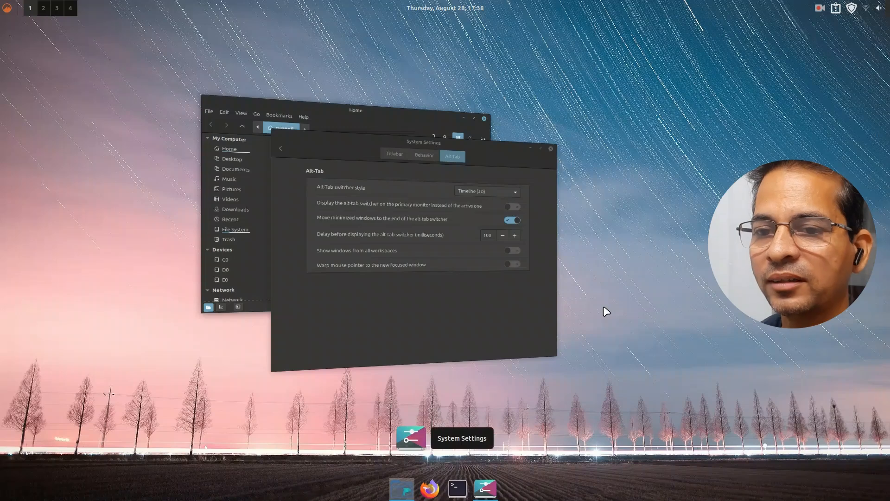
key("alt+Tab")
key("alt+Tab")
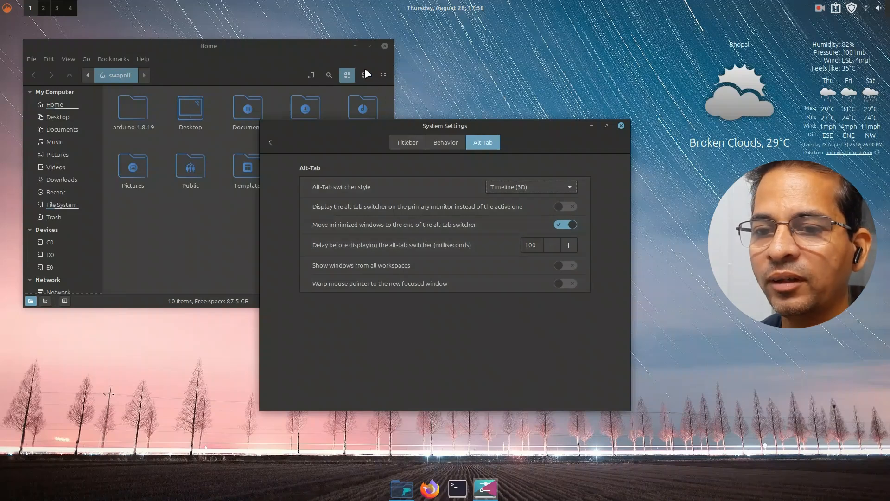
left_click(355, 46)
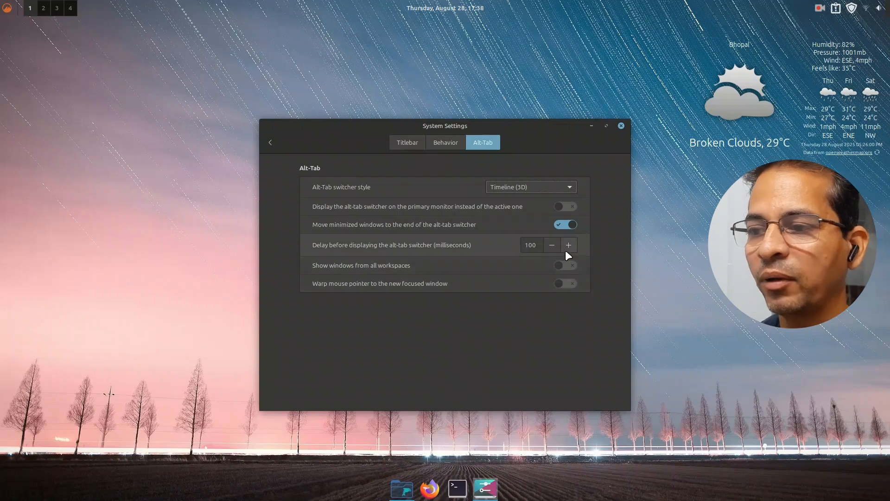
left_click(407, 142)
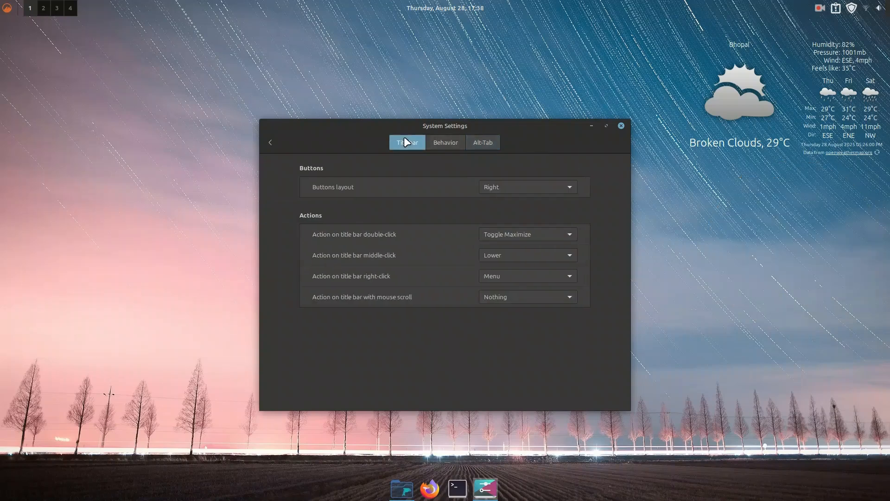
left_click(622, 126)
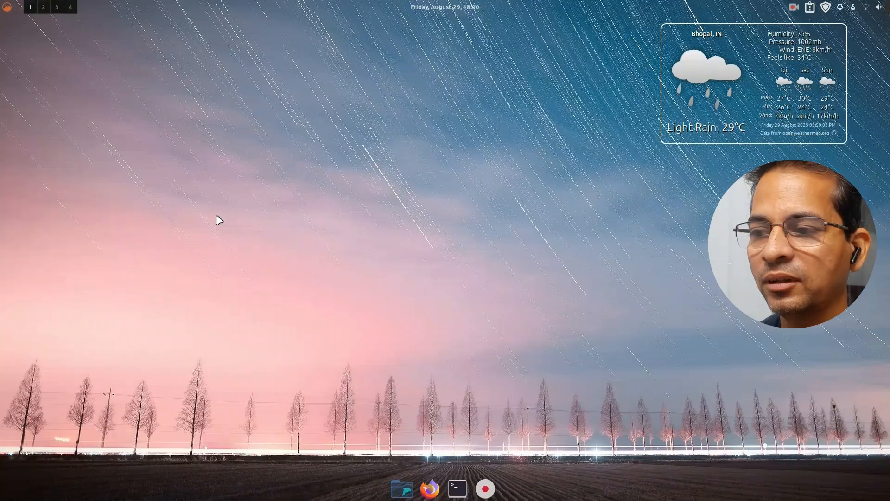
Step: Look through all applications and the categories in the application menu and close it
left_click(7, 7)
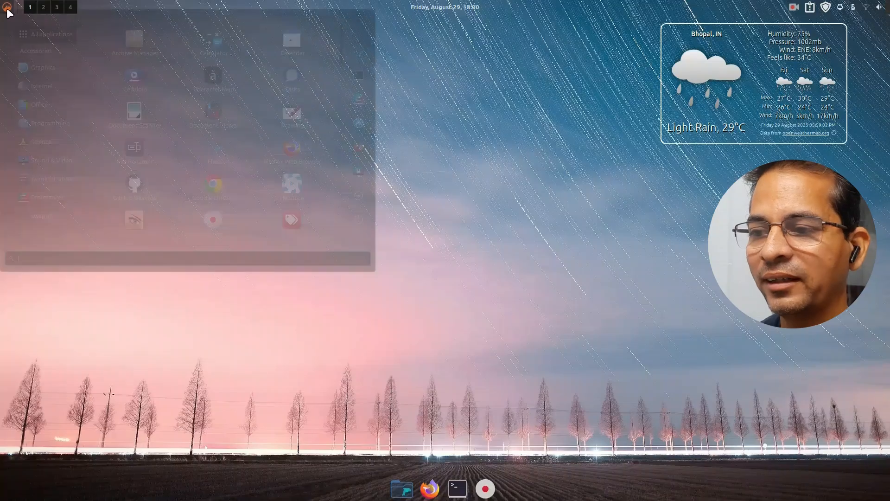
scroll(172, 131, "down", 10)
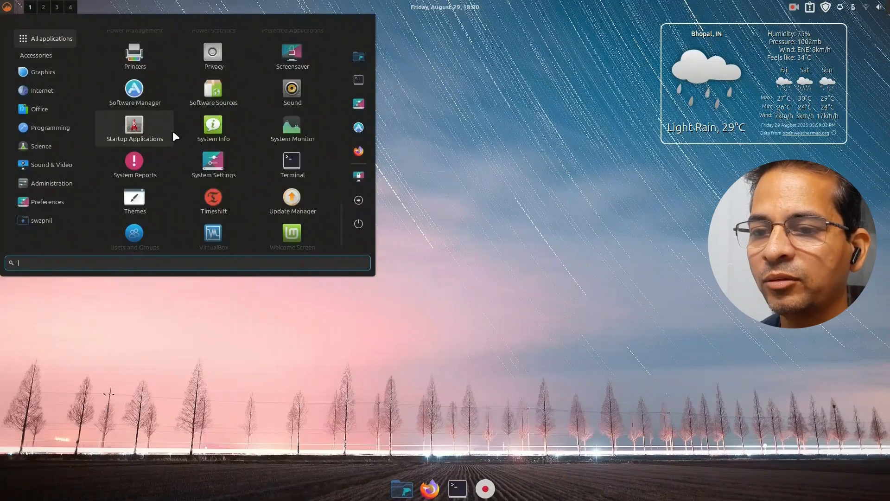
left_click(43, 107)
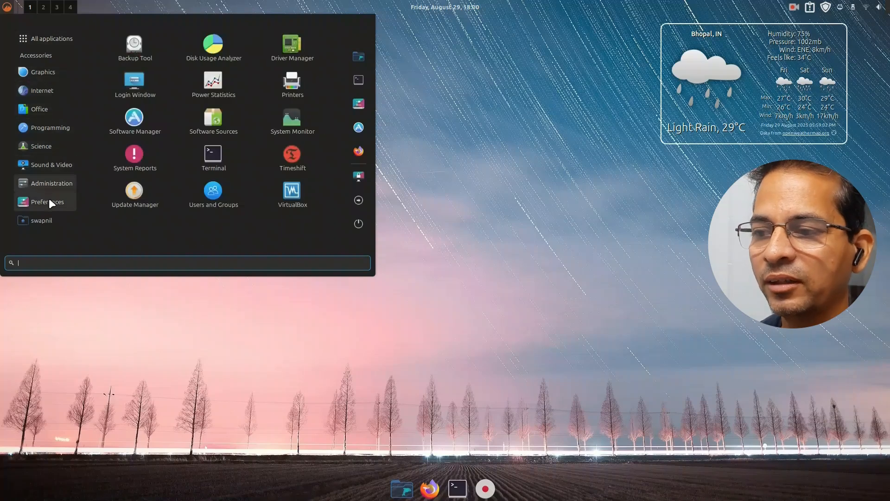
left_click(493, 237)
Step: Open the terminal, file manager and Firefox, tile the first two in opposite screen halves, and restore Firefox from its maximized state
left_click(454, 488)
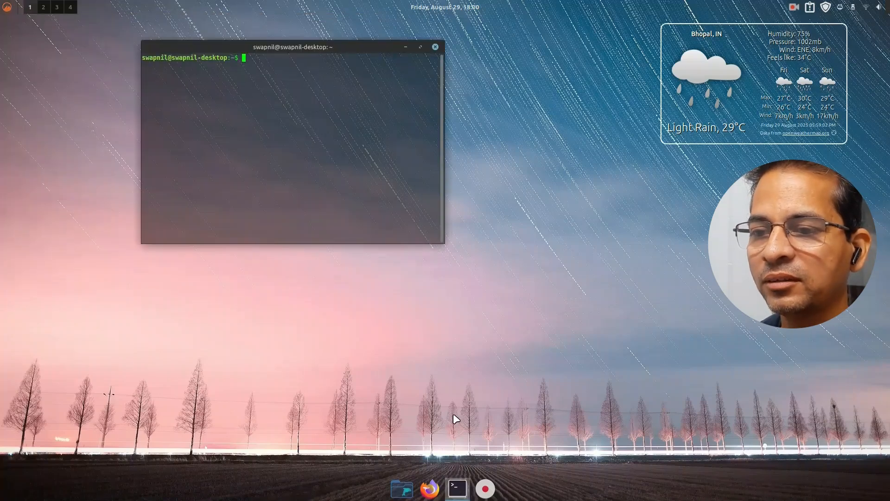
left_click(404, 491)
left_click(866, 21)
left_click_drag(582, 46, 889, 137)
left_click_drag(296, 49, 2, 130)
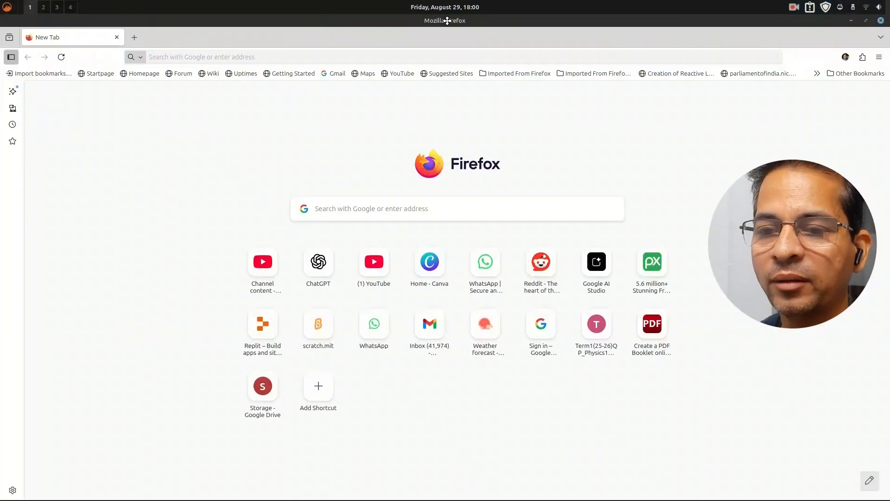
left_click_drag(447, 20, 451, 47)
Step: Test the window switcher and the show-desktop and show-all-windows hot corners, and select the terminal from the window overview
key("alt+Tab")
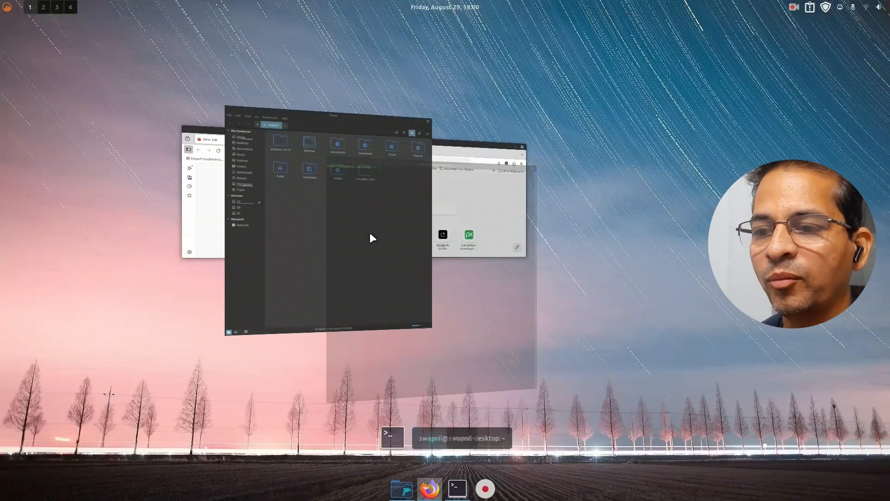
mouse_move(889, 500)
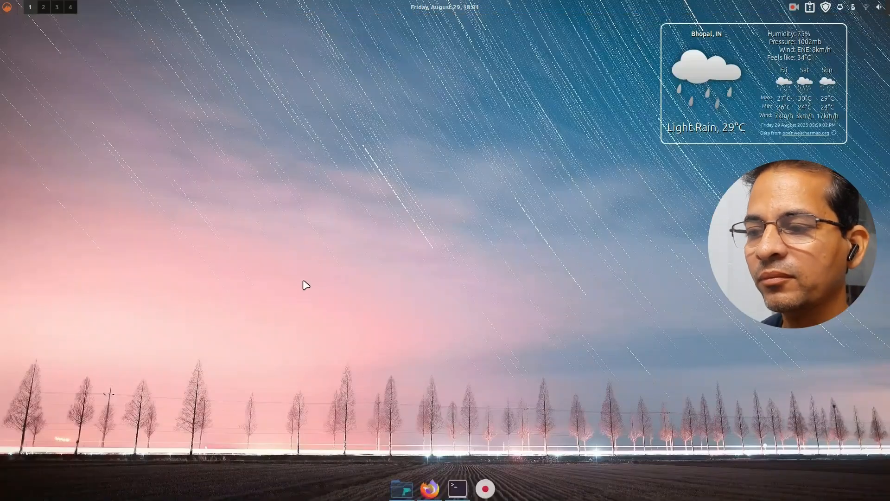
mouse_move(0, 500)
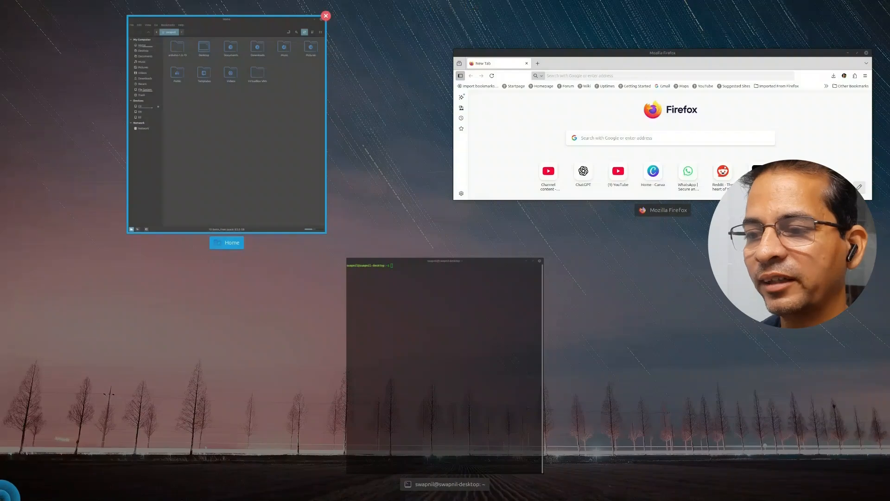
left_click(440, 302)
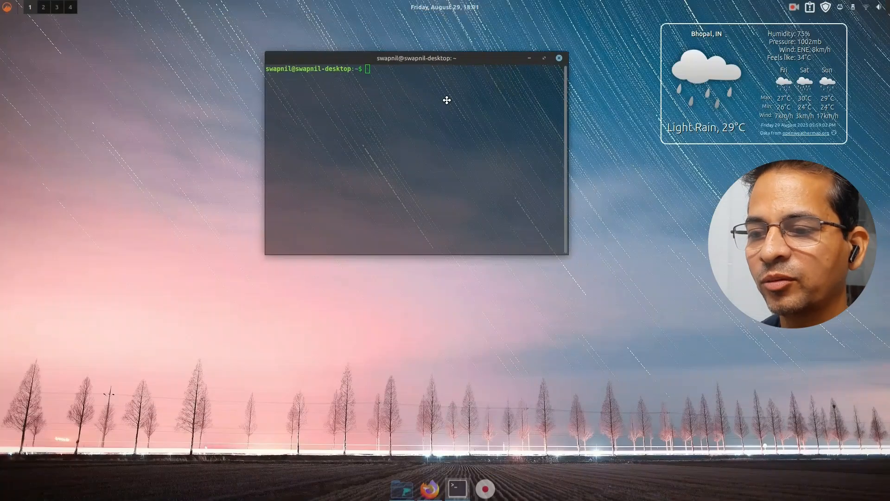